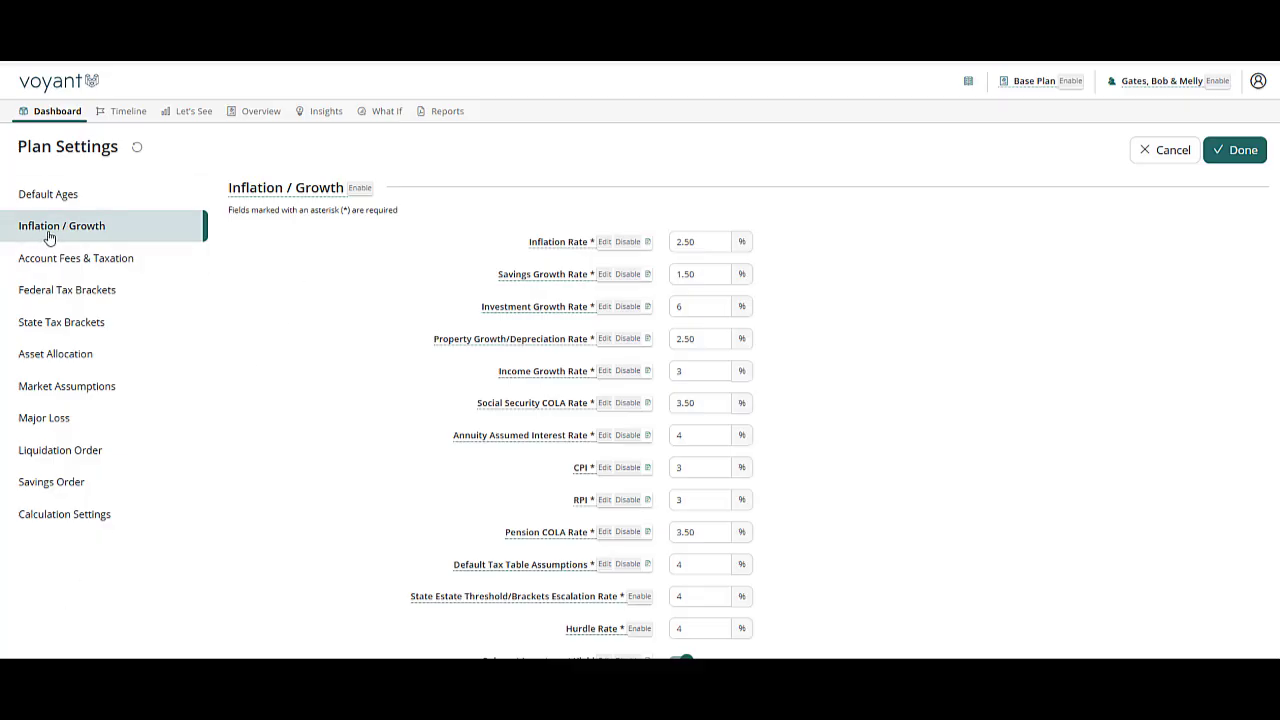
Examine the Hurdle Rate in the Inflation / Growth plan settings
scroll(590, 540, down, 1)
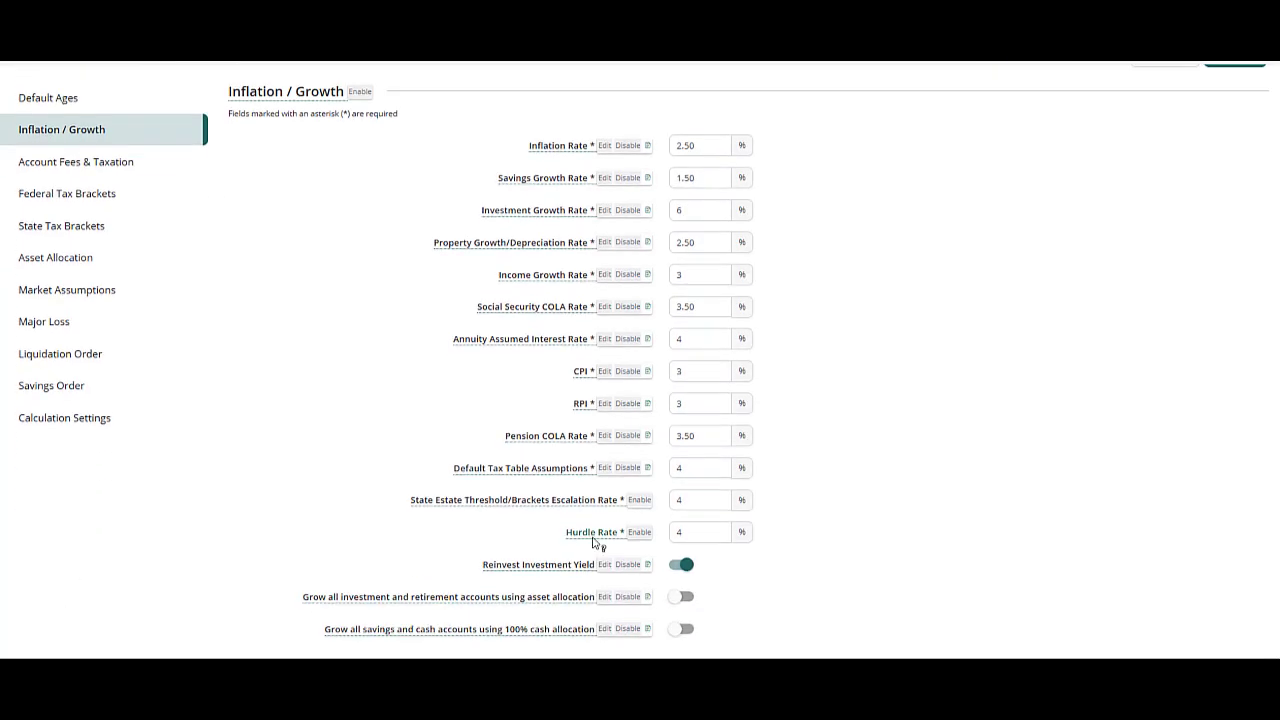
double_click(679, 532)
scroll(1135, 520, up, 1)
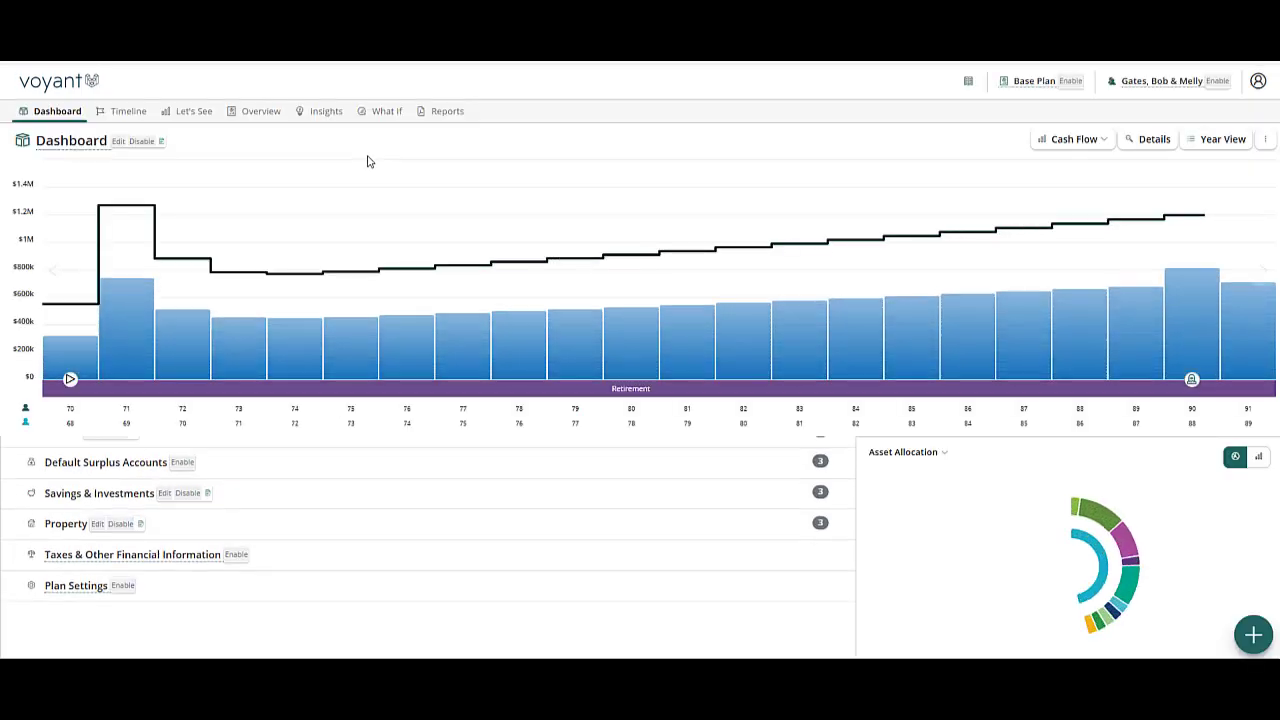
Create a what-if plan named GRAT as a copy of the Base Plan
click(388, 112)
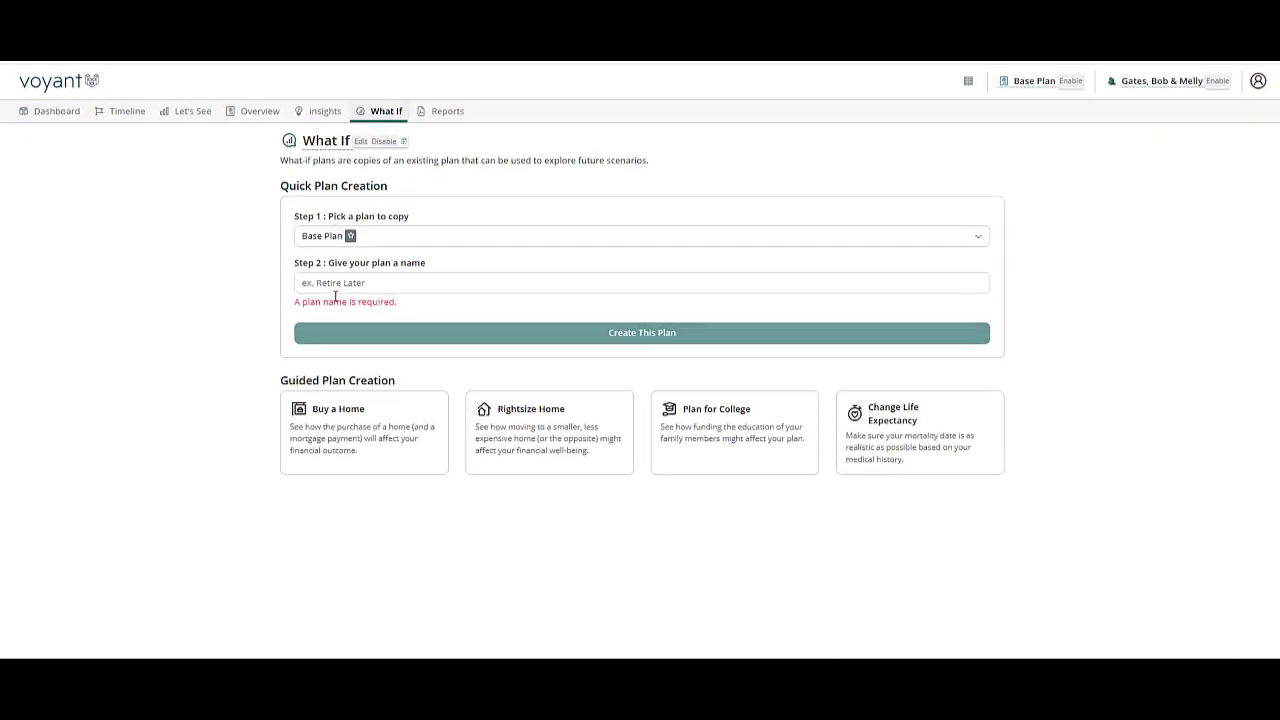
click(338, 284)
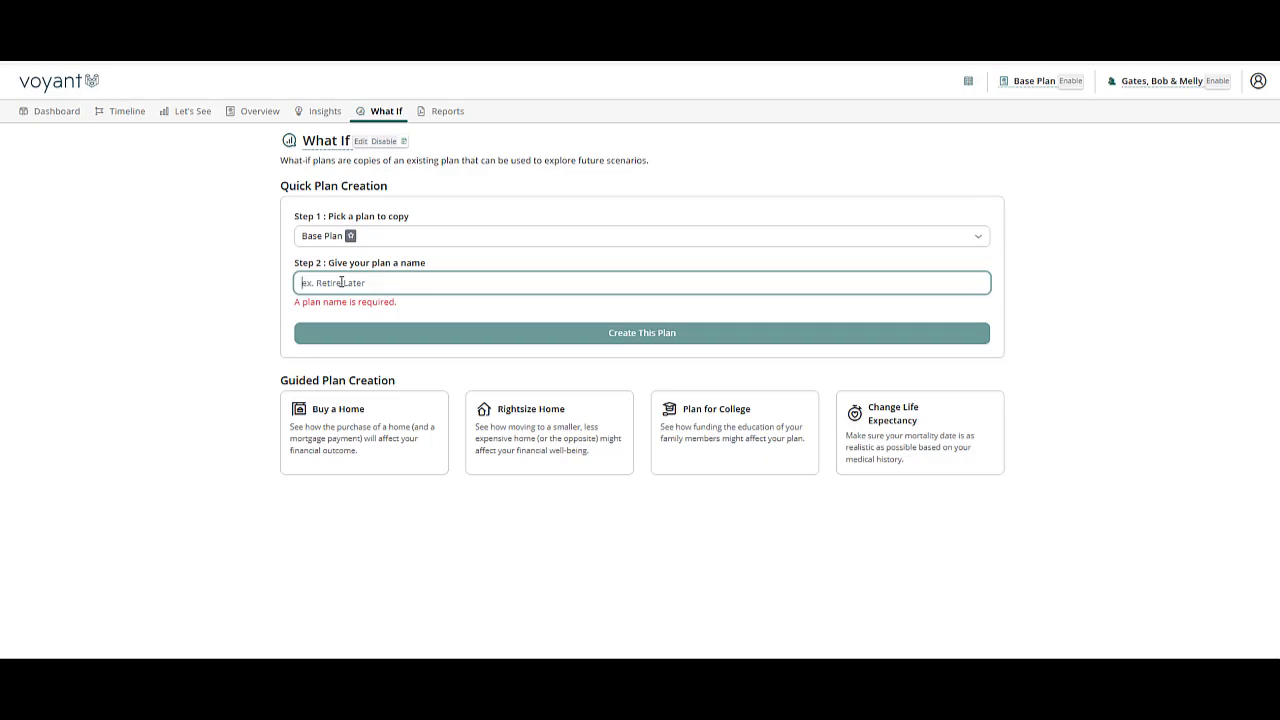
text(GRAT)
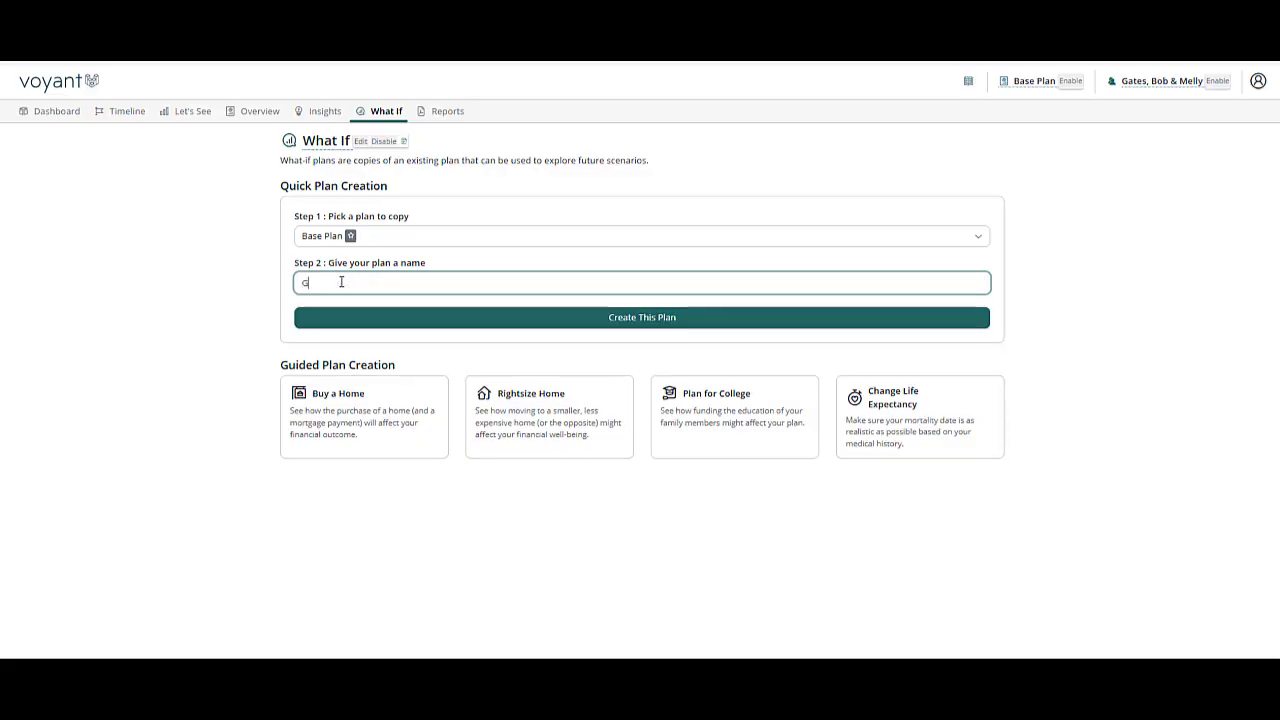
click(608, 317)
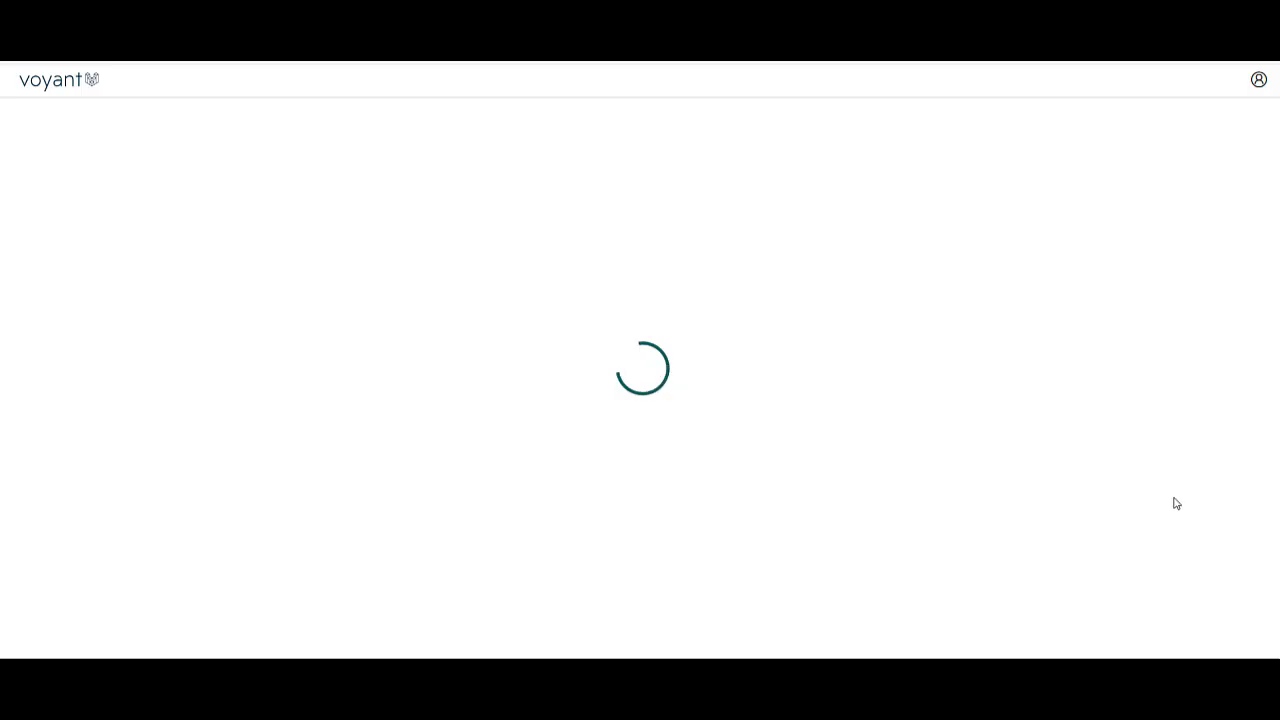
Add a new trust to the plan and set its type to Grantor Retained Annuity Trust (GRAT)
click(1250, 638)
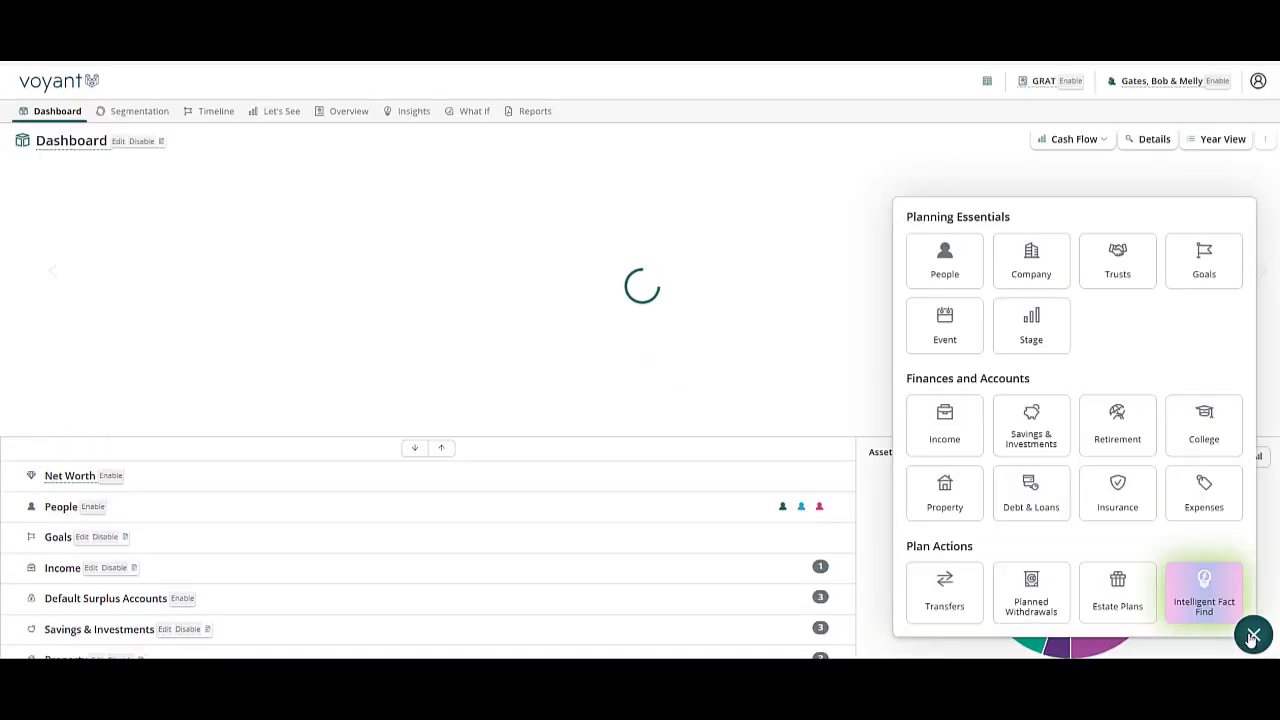
click(1117, 262)
click(538, 184)
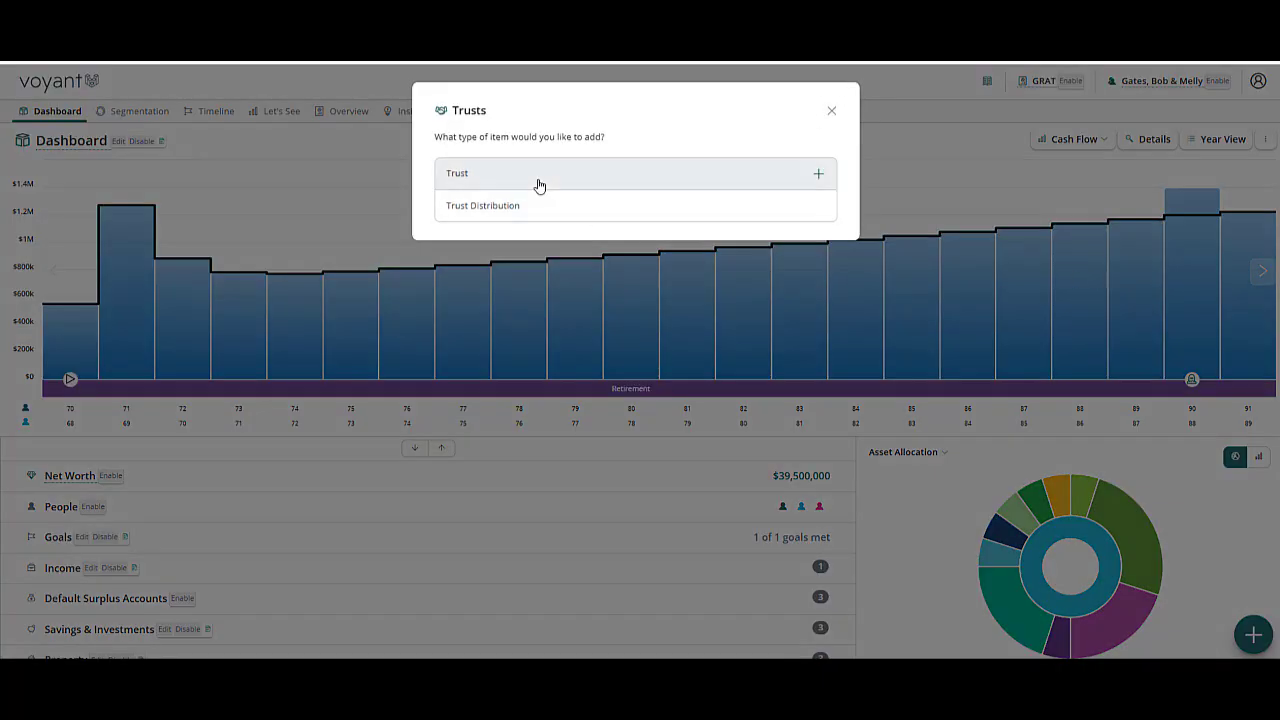
click(516, 243)
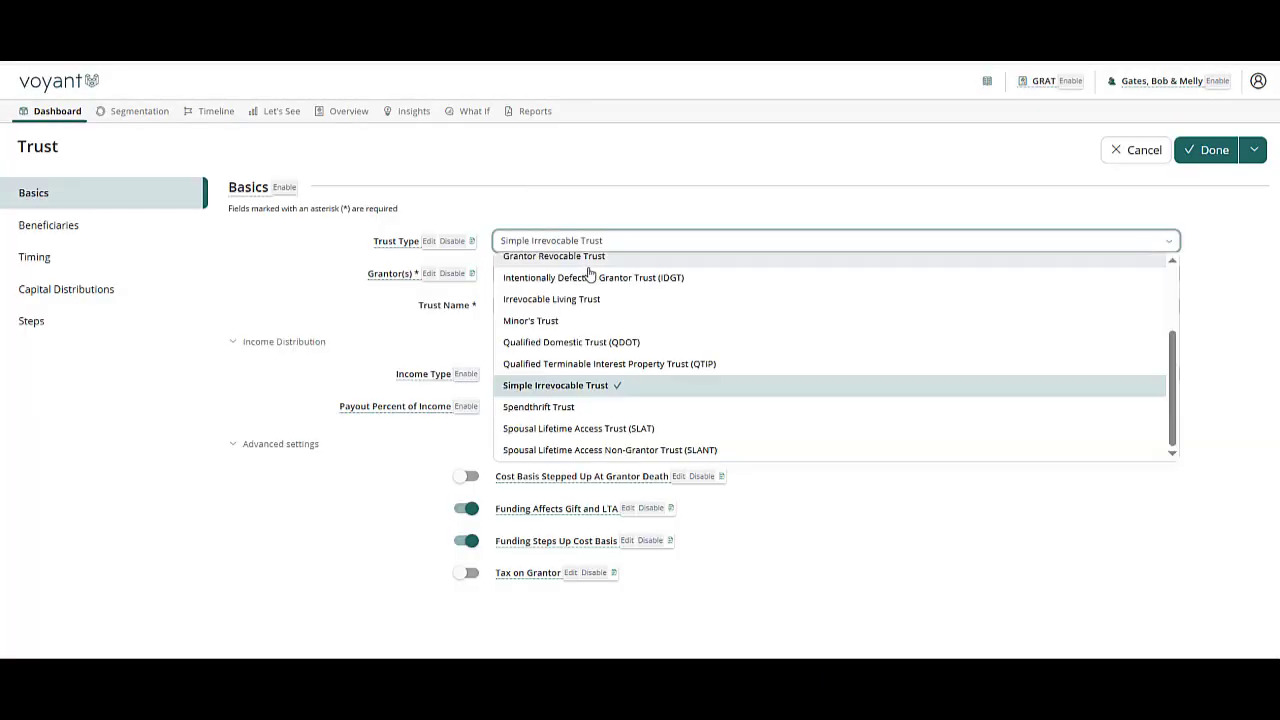
scroll(630, 300, up, 3)
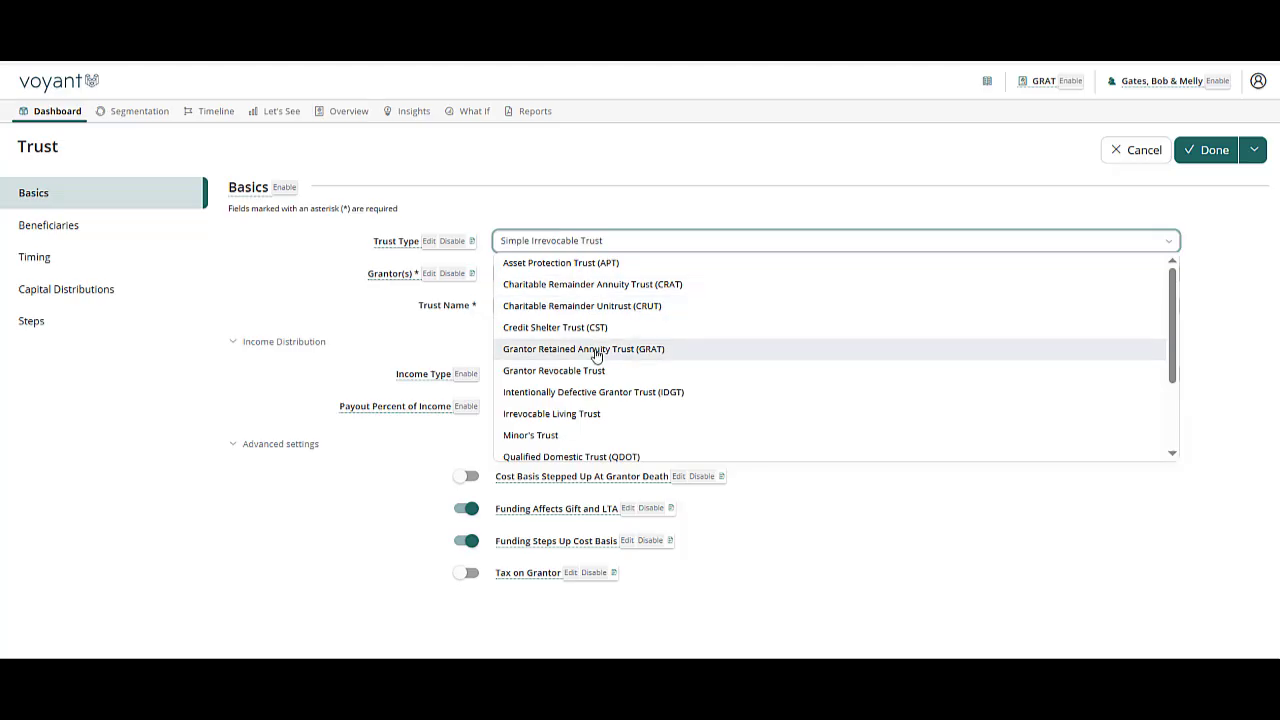
click(597, 356)
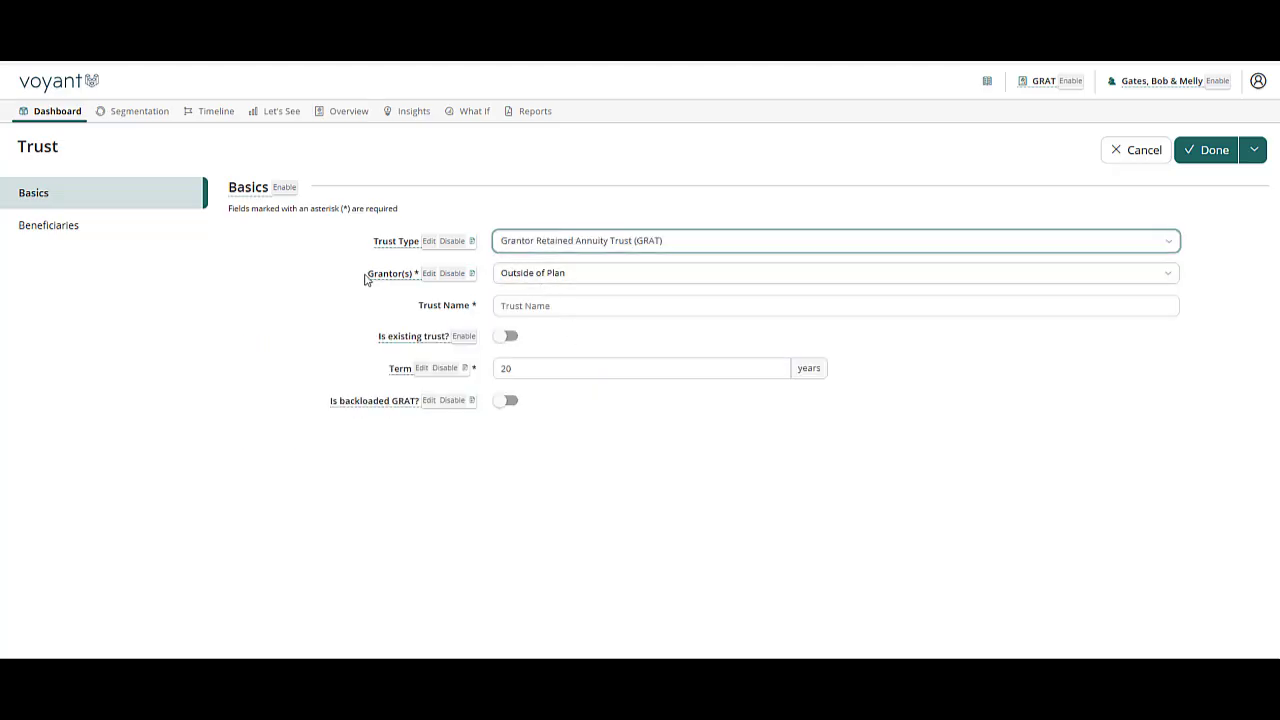
Assign the first plan member as grantor, name the trust GRAT and set its term to 5 years
click(543, 279)
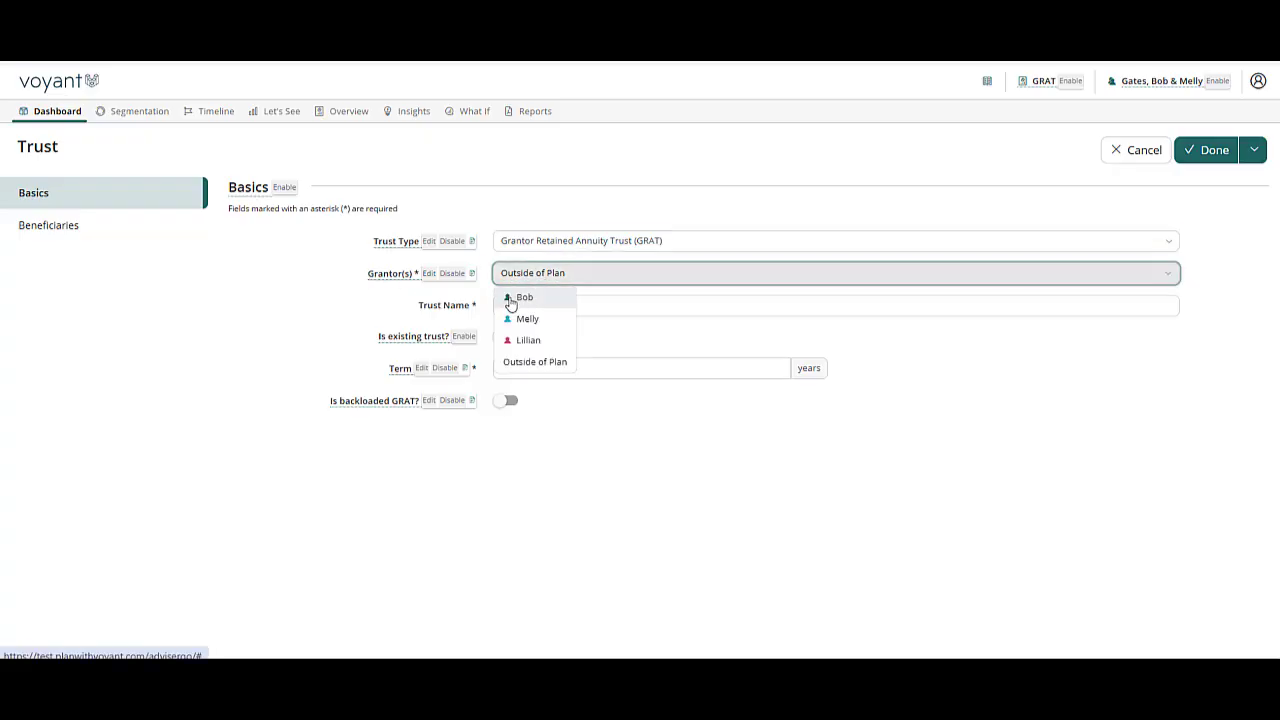
click(510, 299)
click(525, 305)
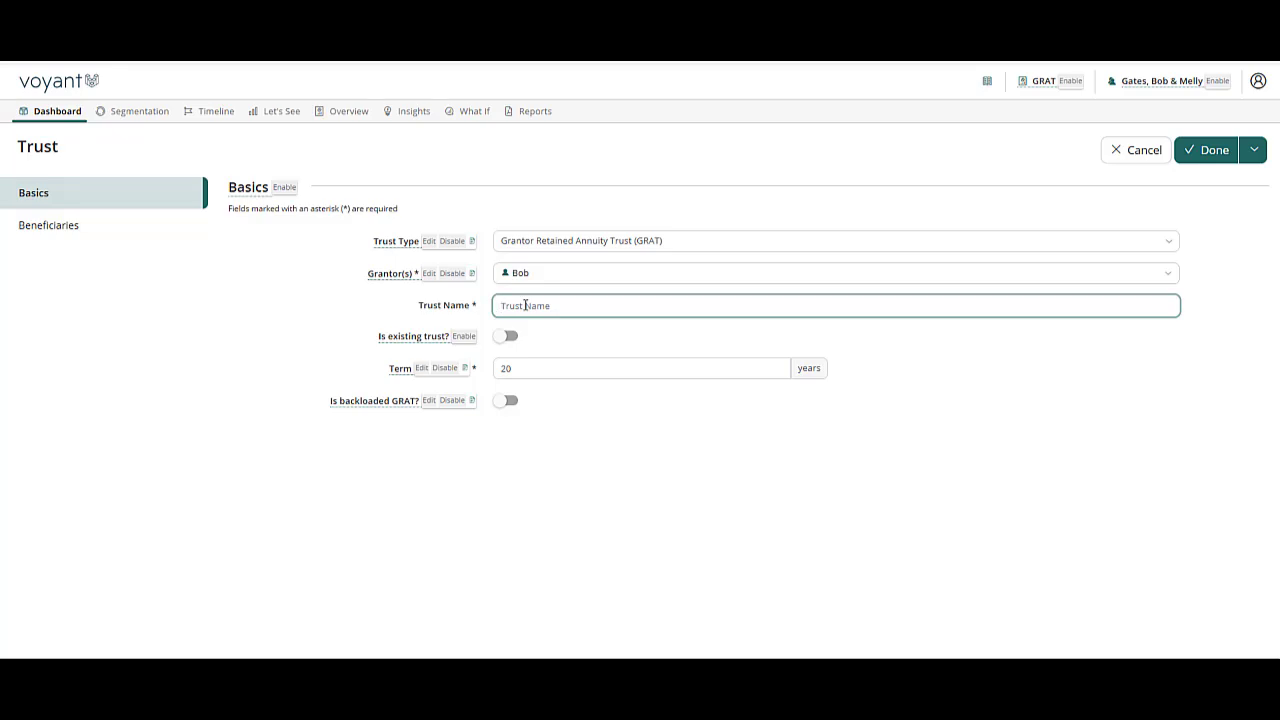
text(GRAT)
click(540, 367)
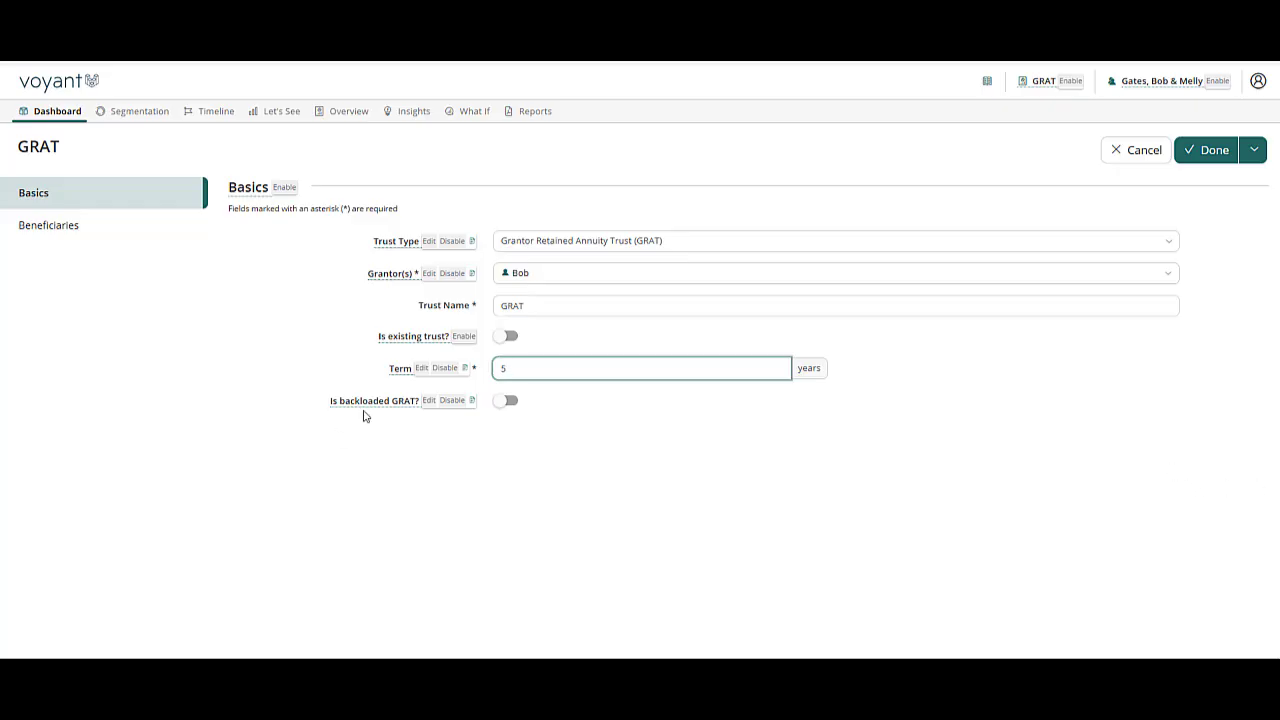
Make the trust a backloaded GRAT with a backload rate of 5% and consult the Backload Rate explanation
click(505, 401)
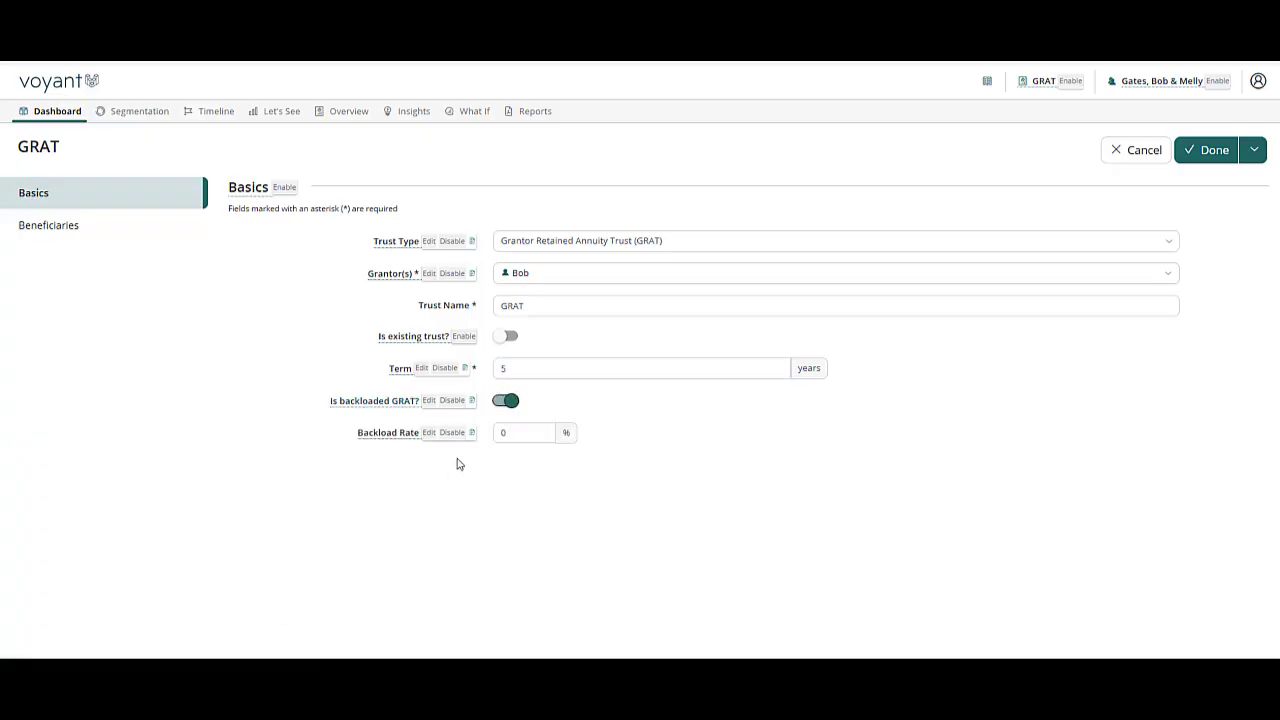
double_click(512, 432)
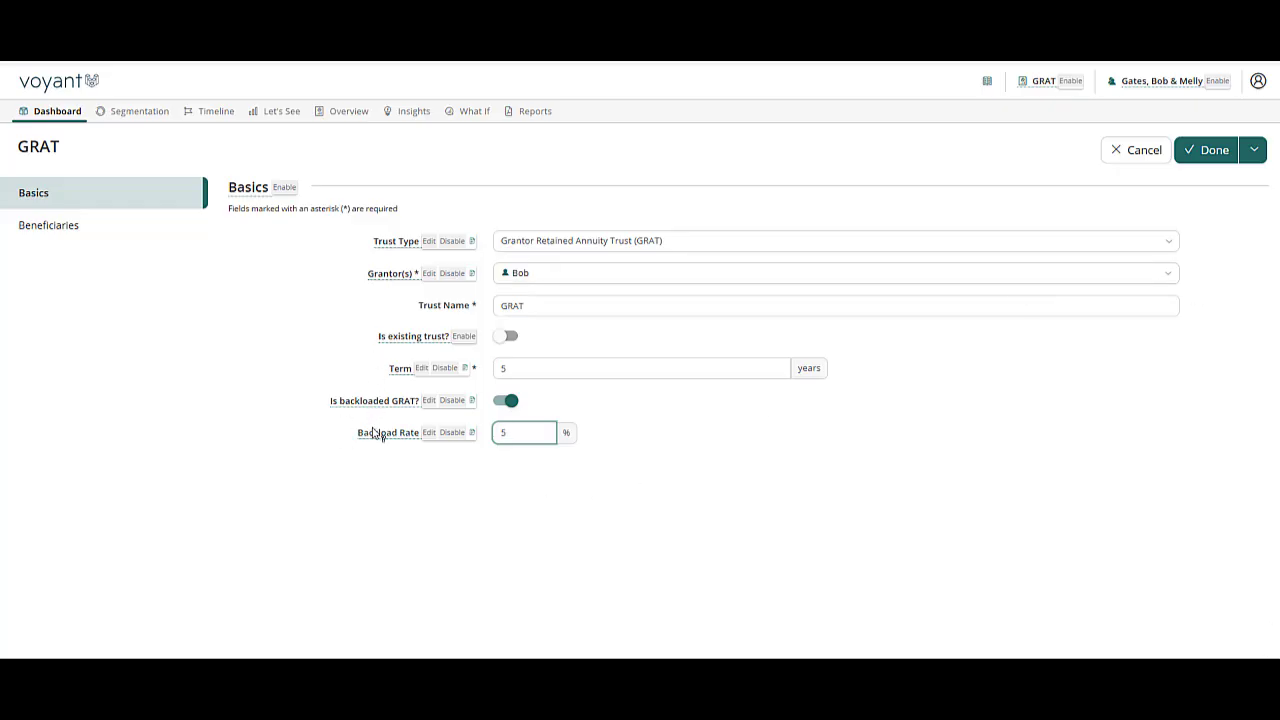
click(376, 401)
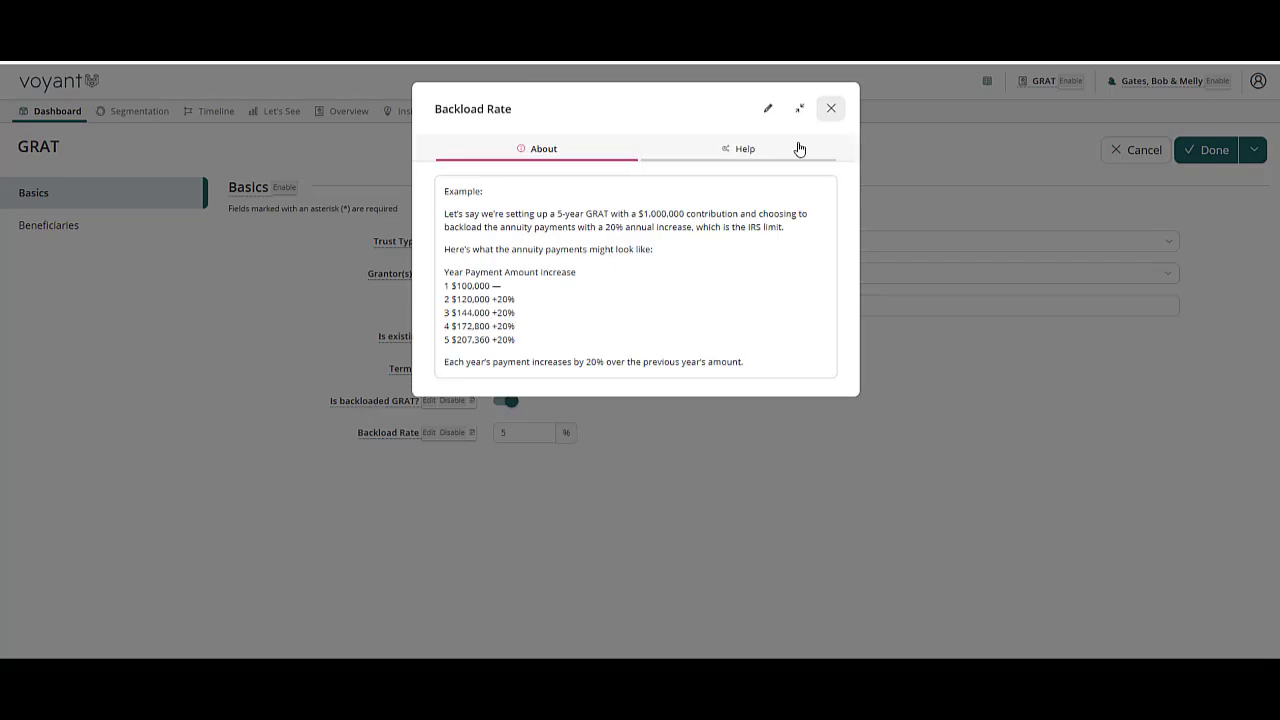
click(831, 109)
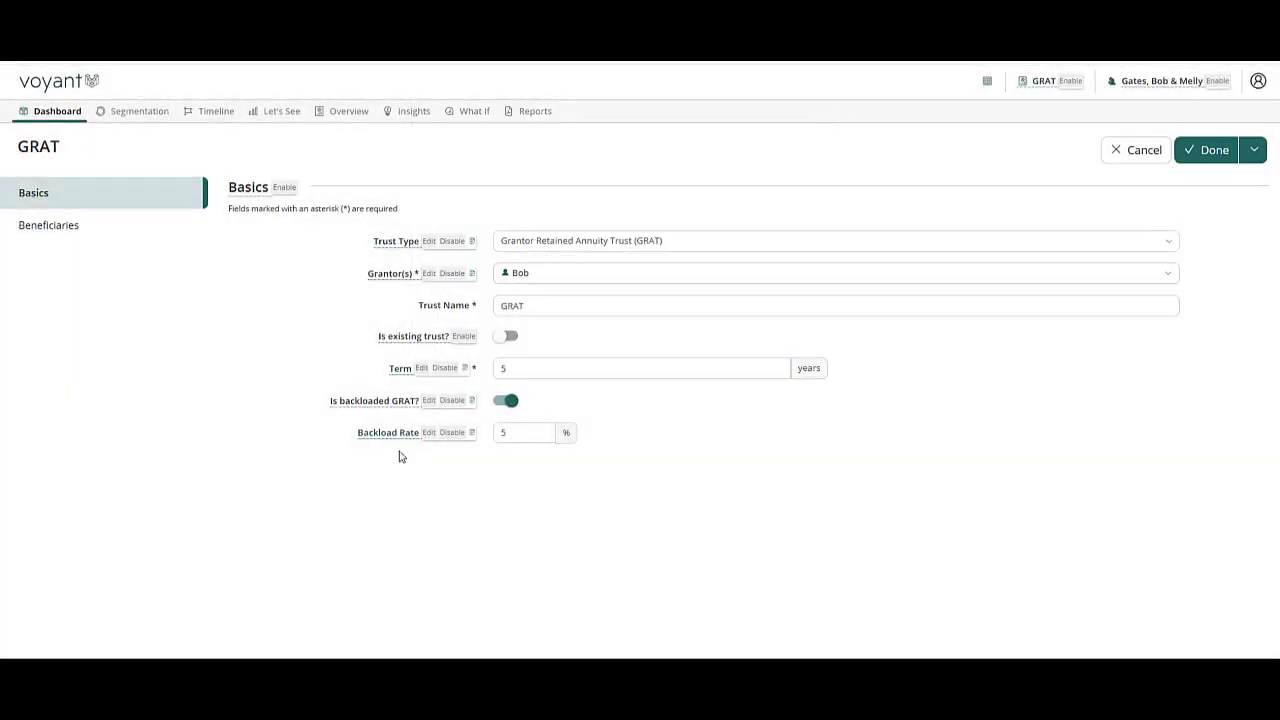
right_click(543, 277)
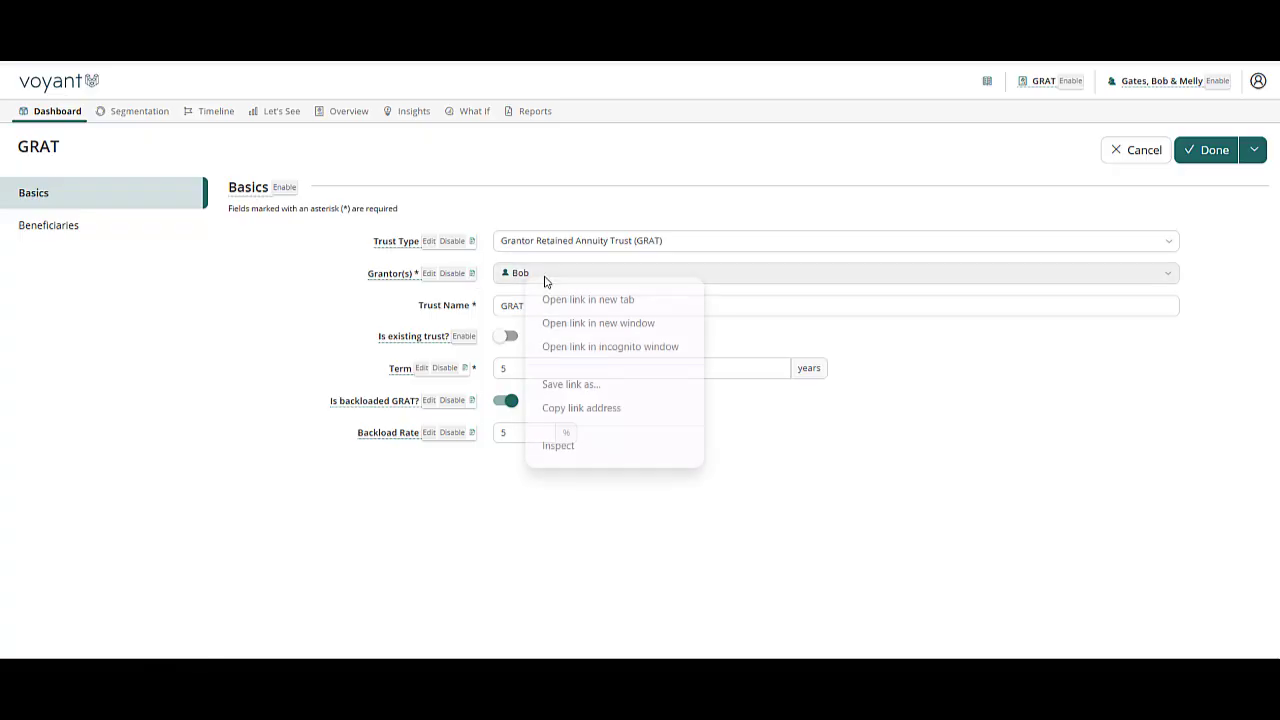
click(270, 311)
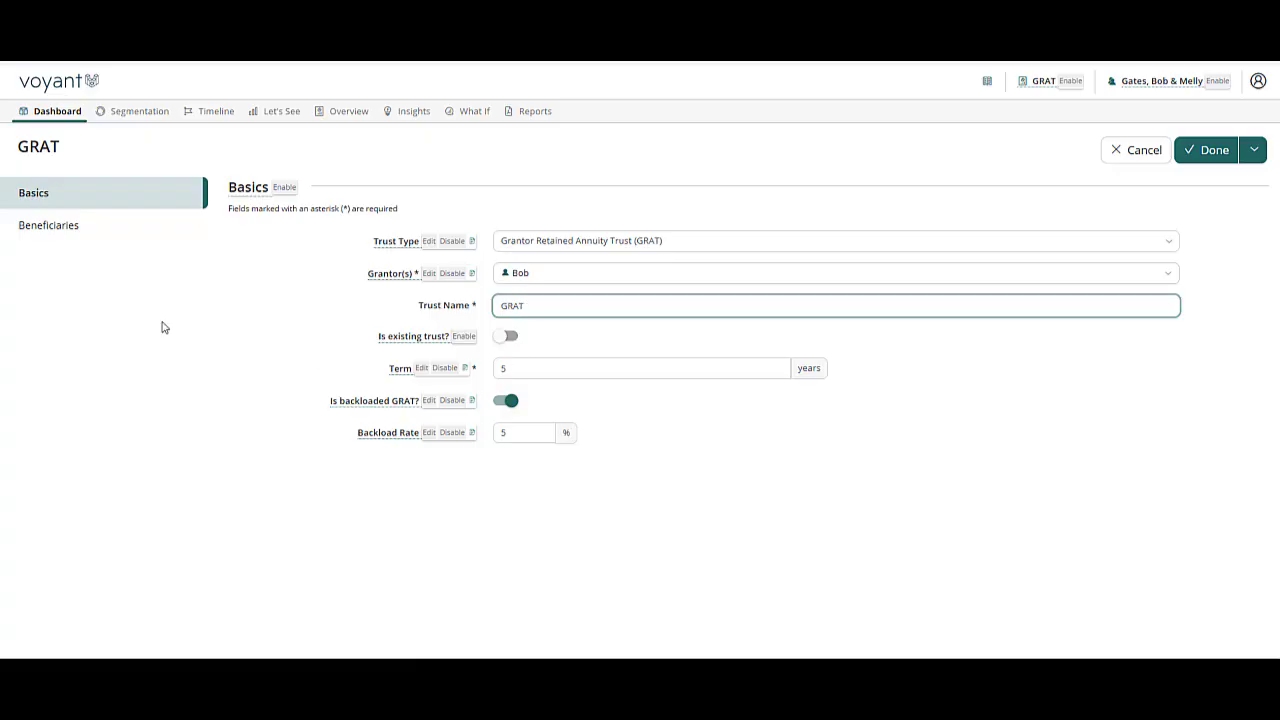
Allocate 100% of the trust's beneficiary share to the third plan member and save the trust
click(36, 232)
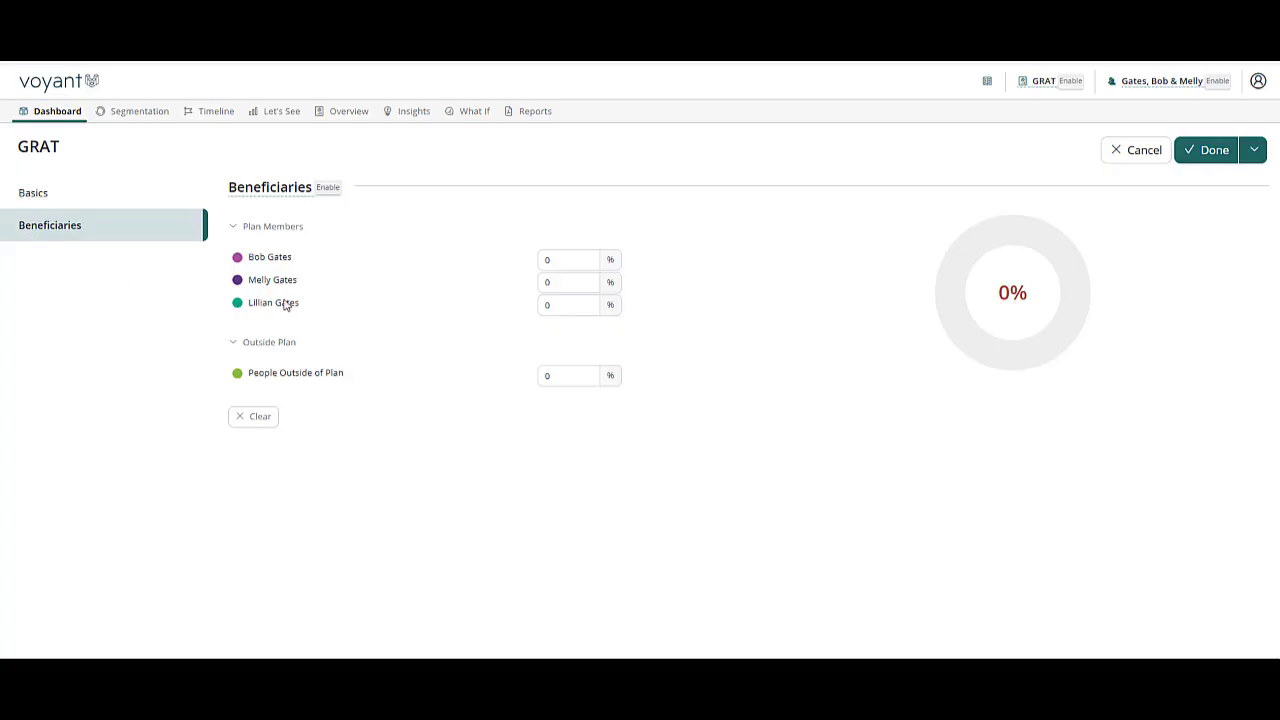
double_click(564, 303)
text(100)
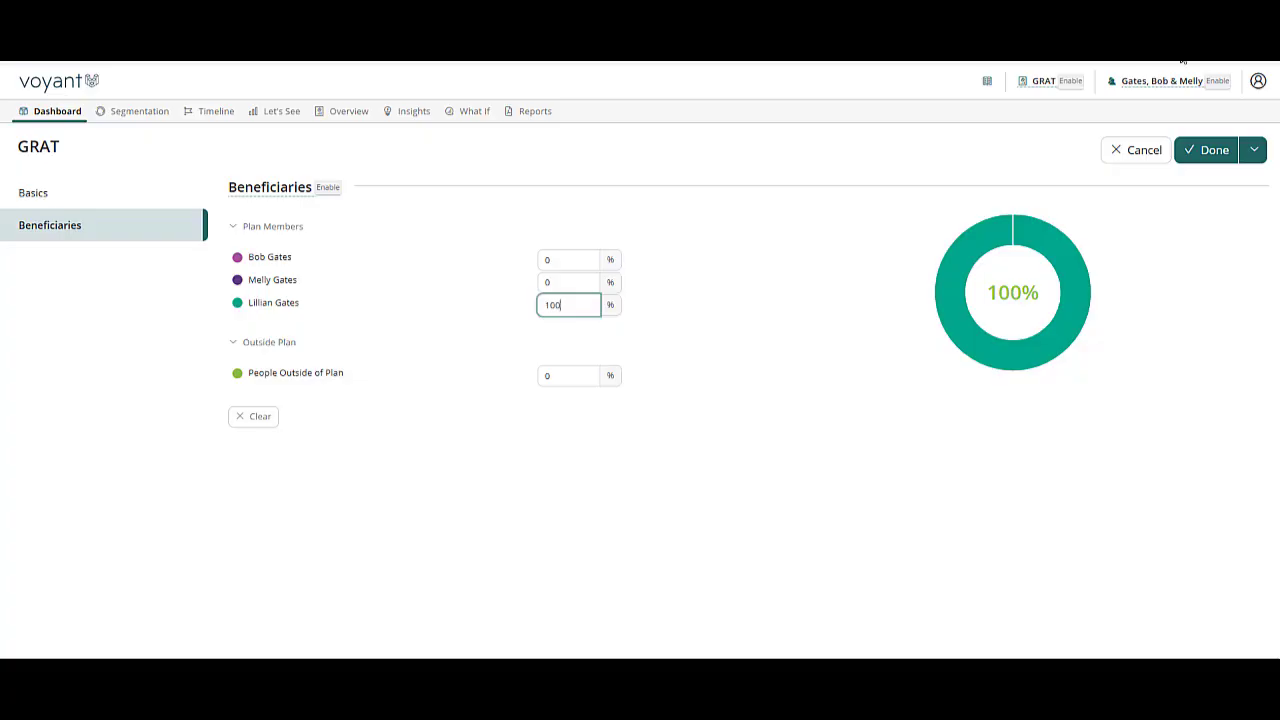
click(1215, 151)
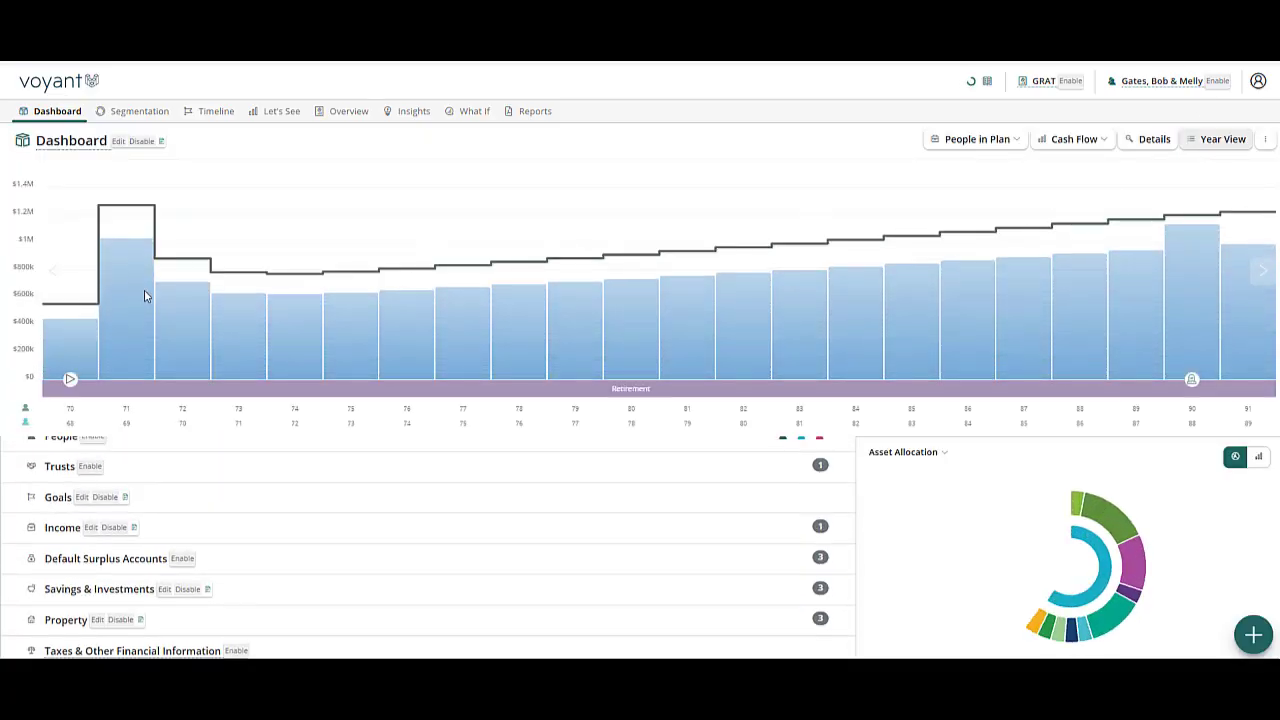
Expand the plan's trusts and its savings and investments, and open the GRAT (default) investment account
click(196, 545)
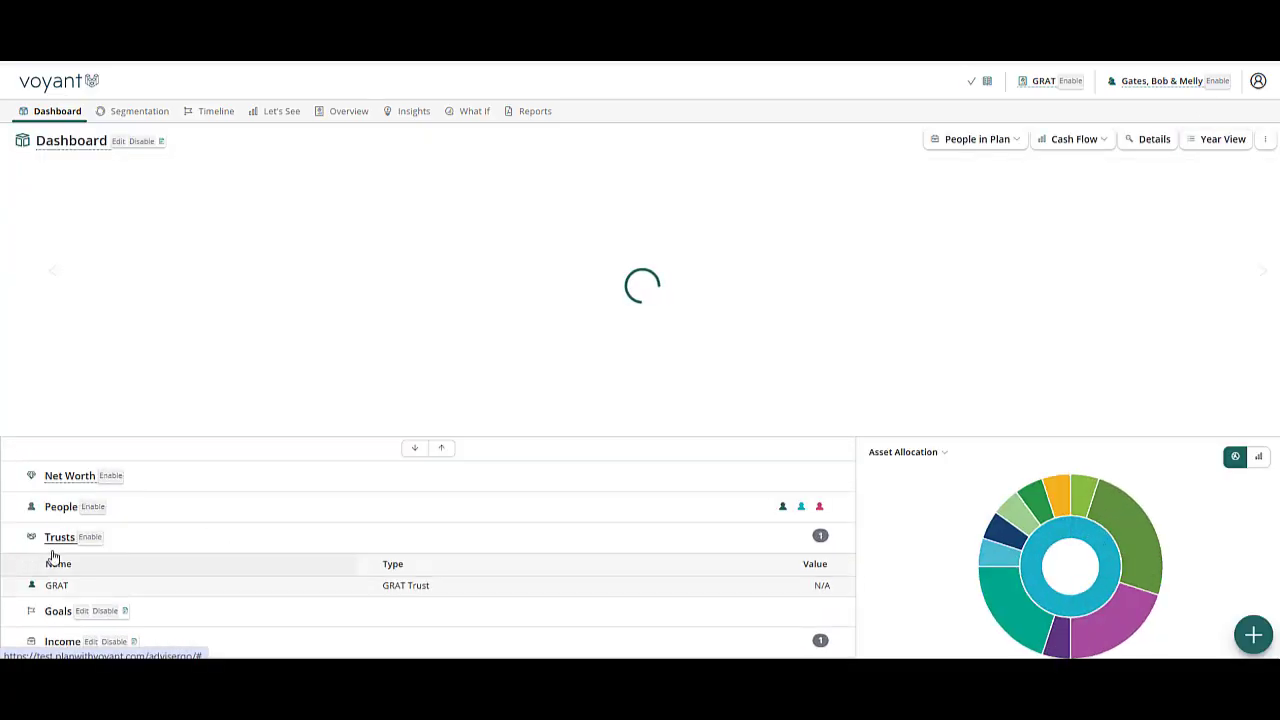
scroll(354, 551, down, 3)
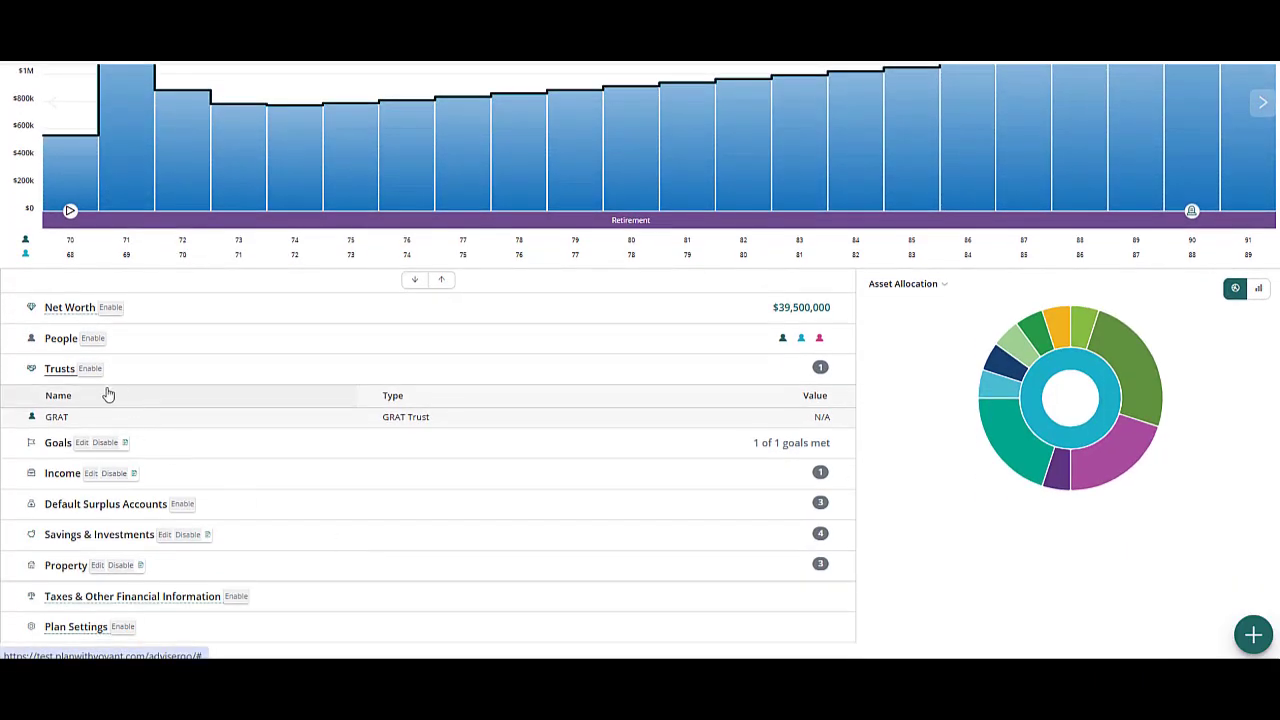
click(75, 537)
scroll(330, 530, down, 2)
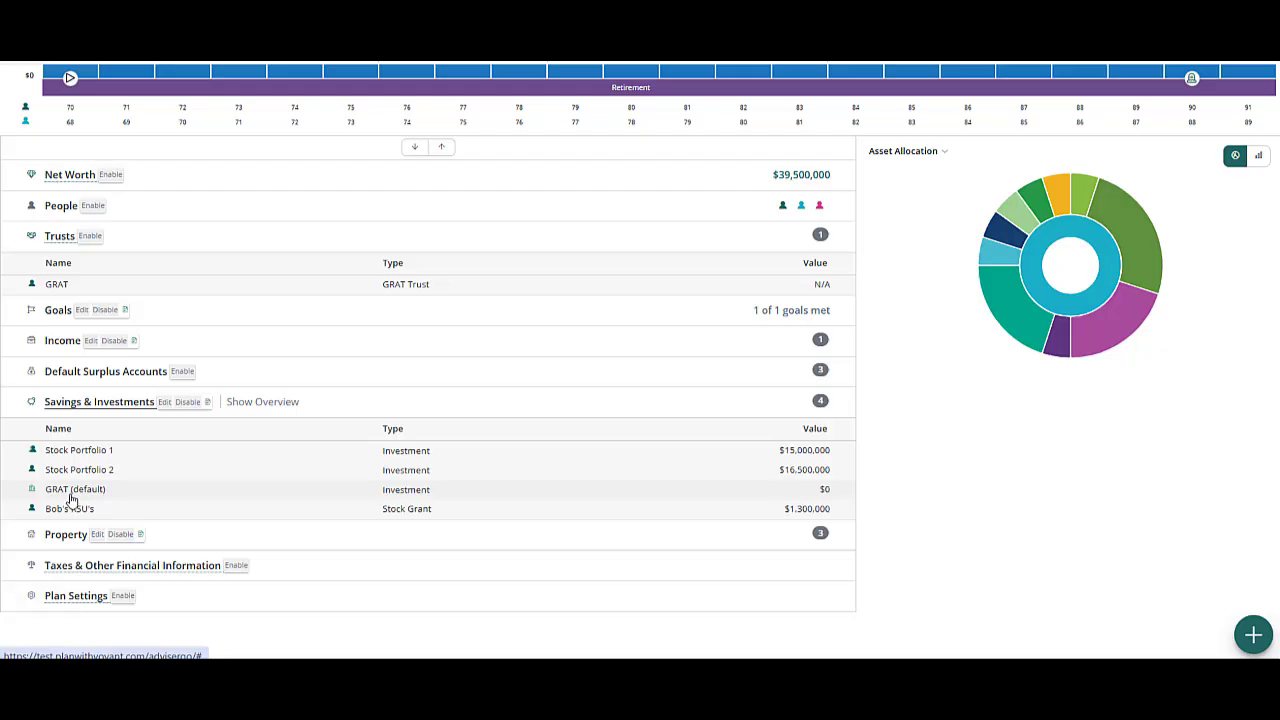
click(407, 491)
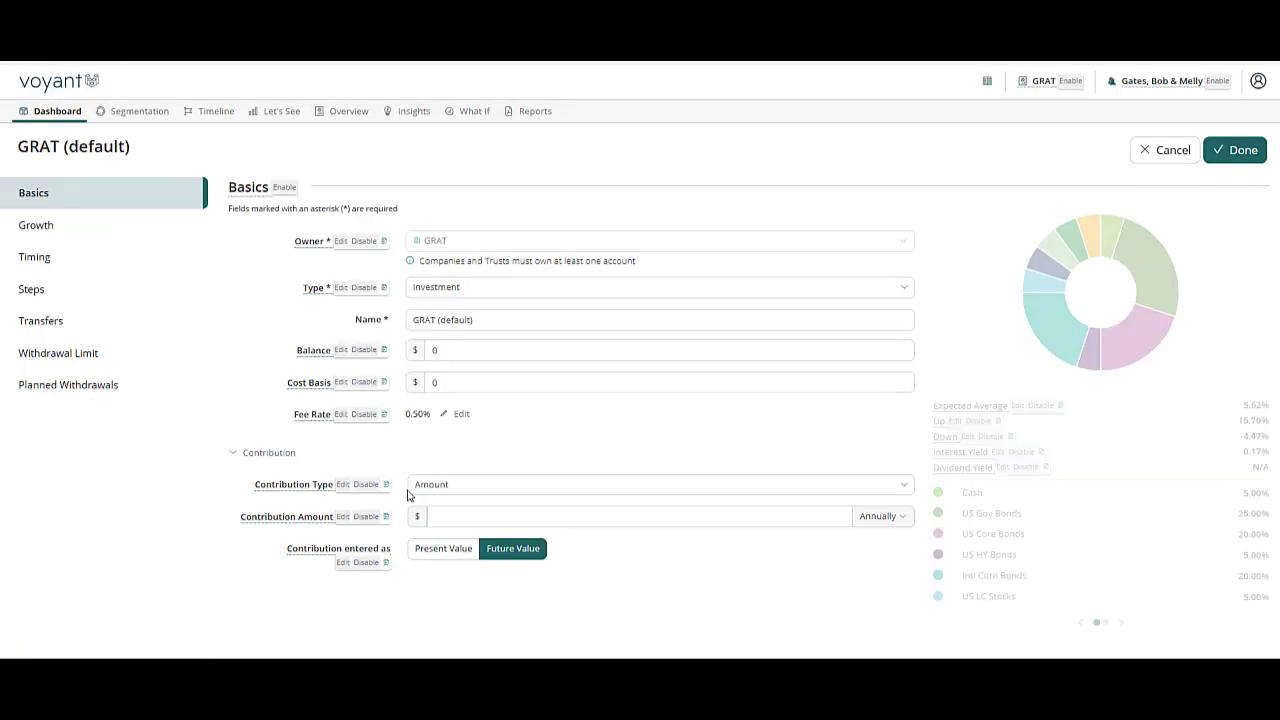
Base the GRAT (default) account's growth on the Moderate growth portfolio and save the account
click(28, 228)
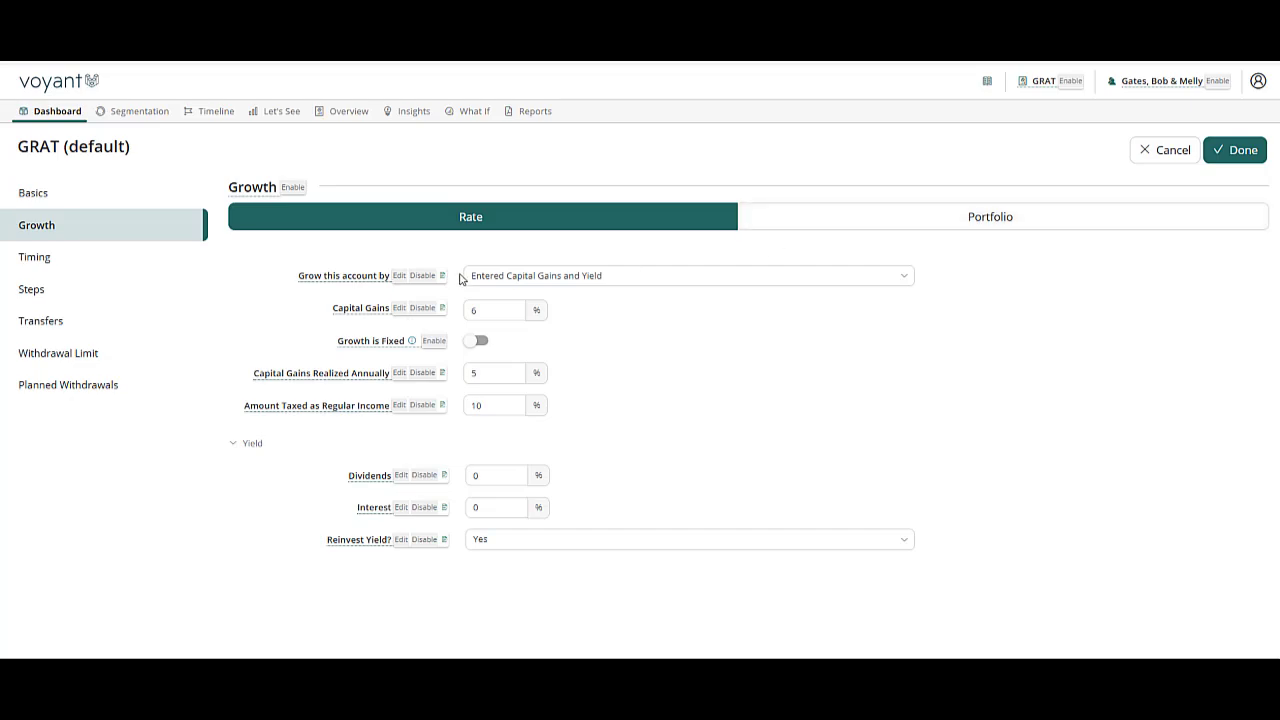
click(889, 220)
click(1224, 258)
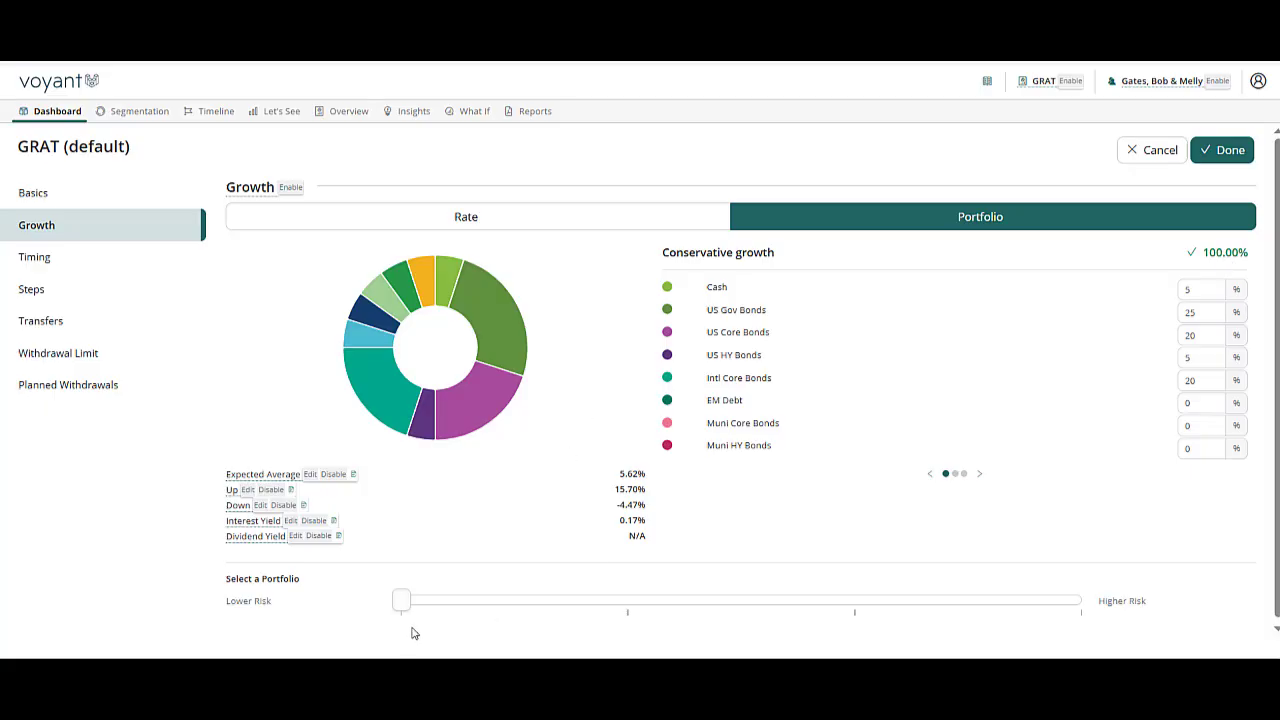
drag(400, 601, 578, 605)
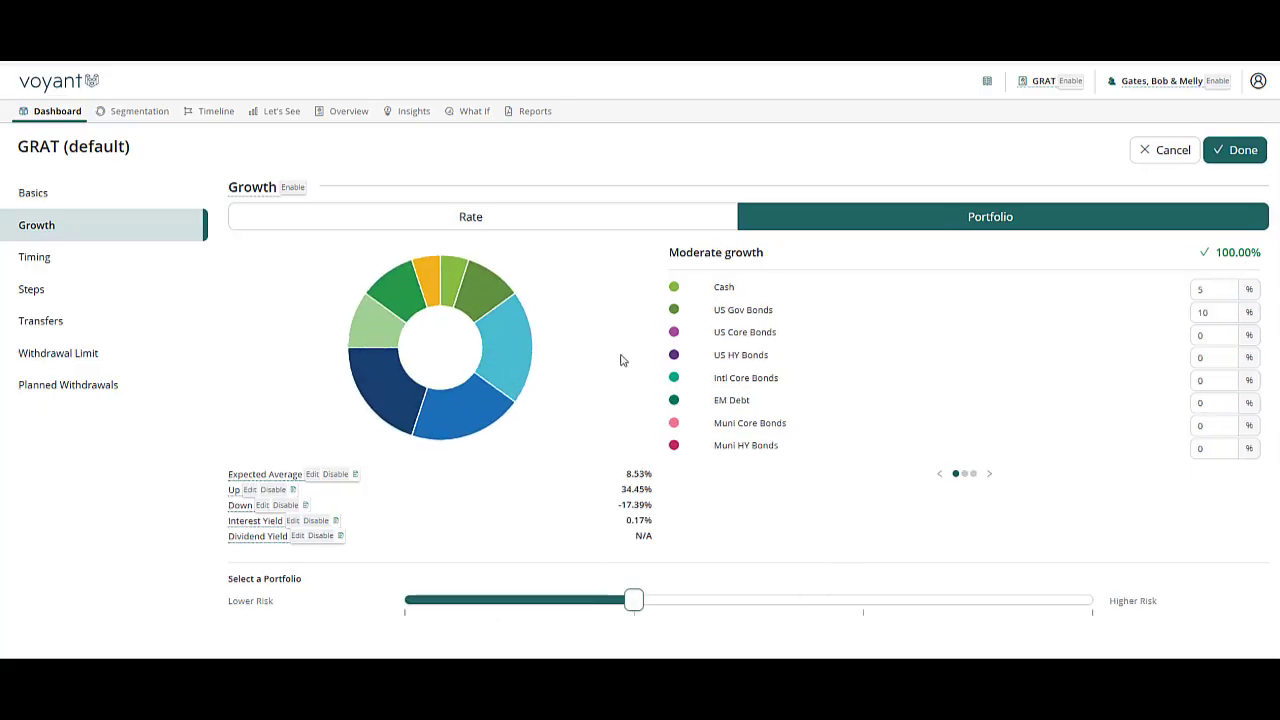
click(1238, 155)
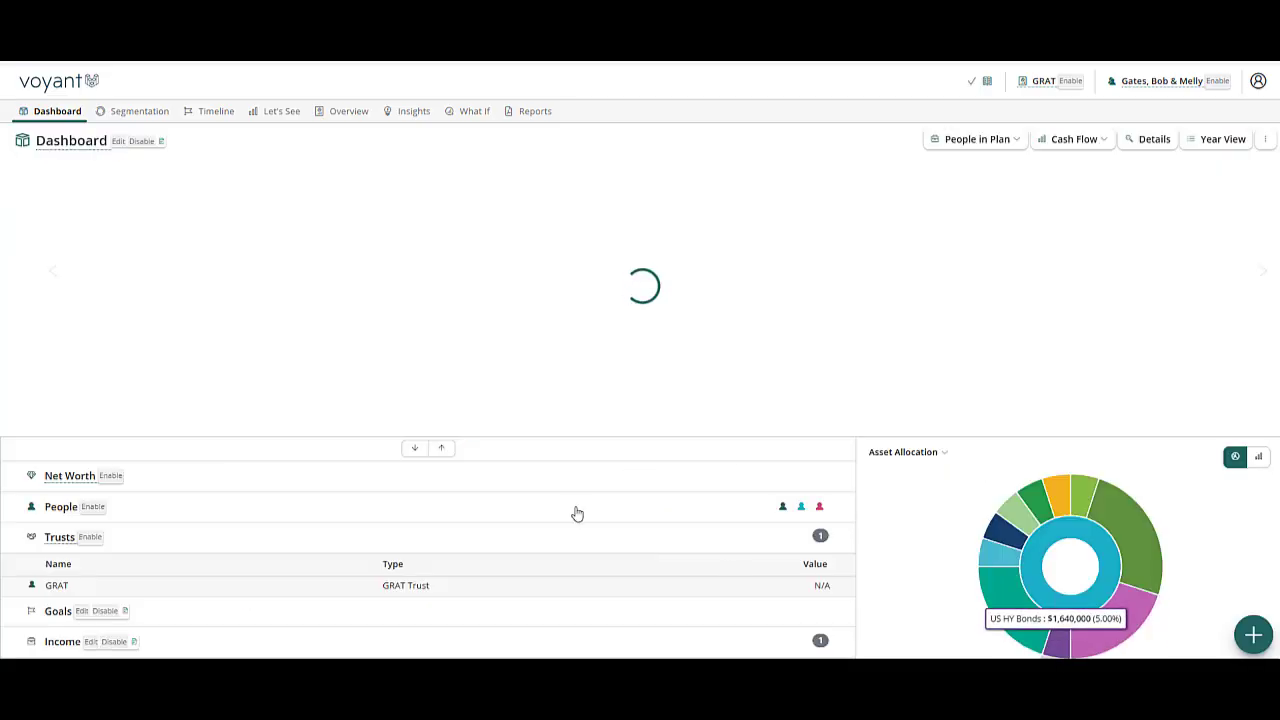
Create a transfer of all available funds from Stock Portfolio 2 to the GRAT (default) account
scroll(570, 530, down, 3)
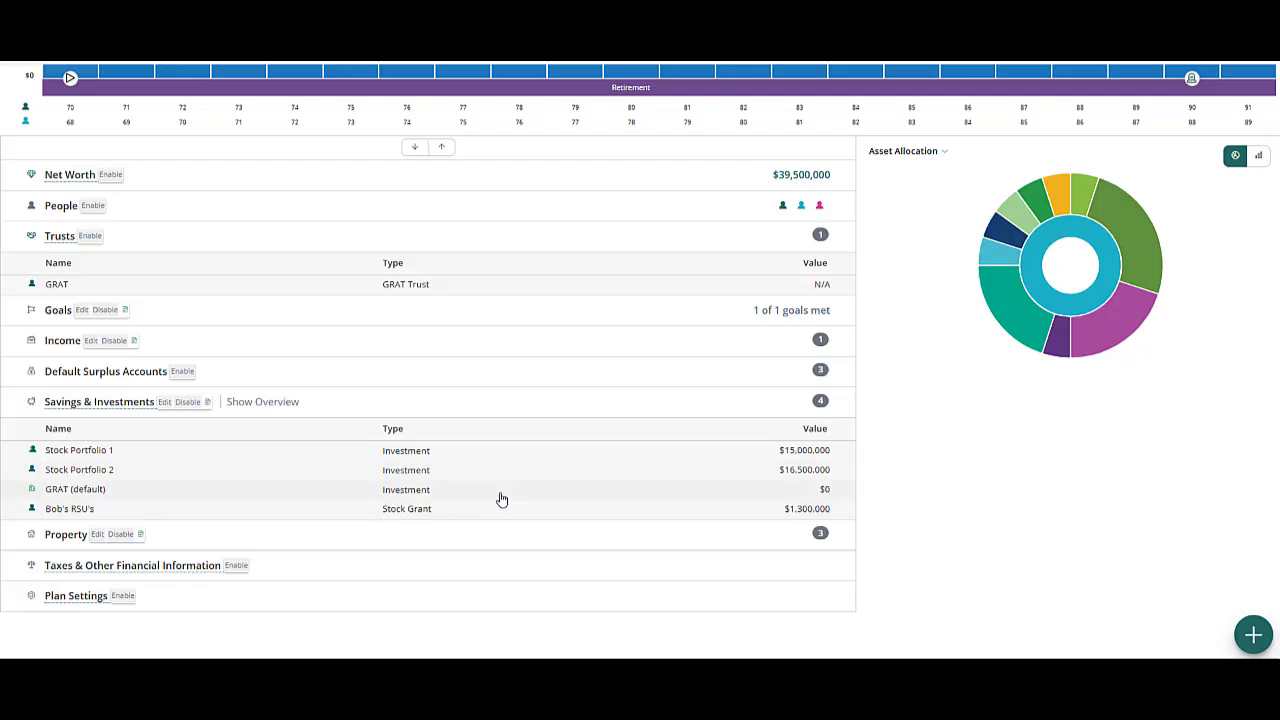
click(1252, 636)
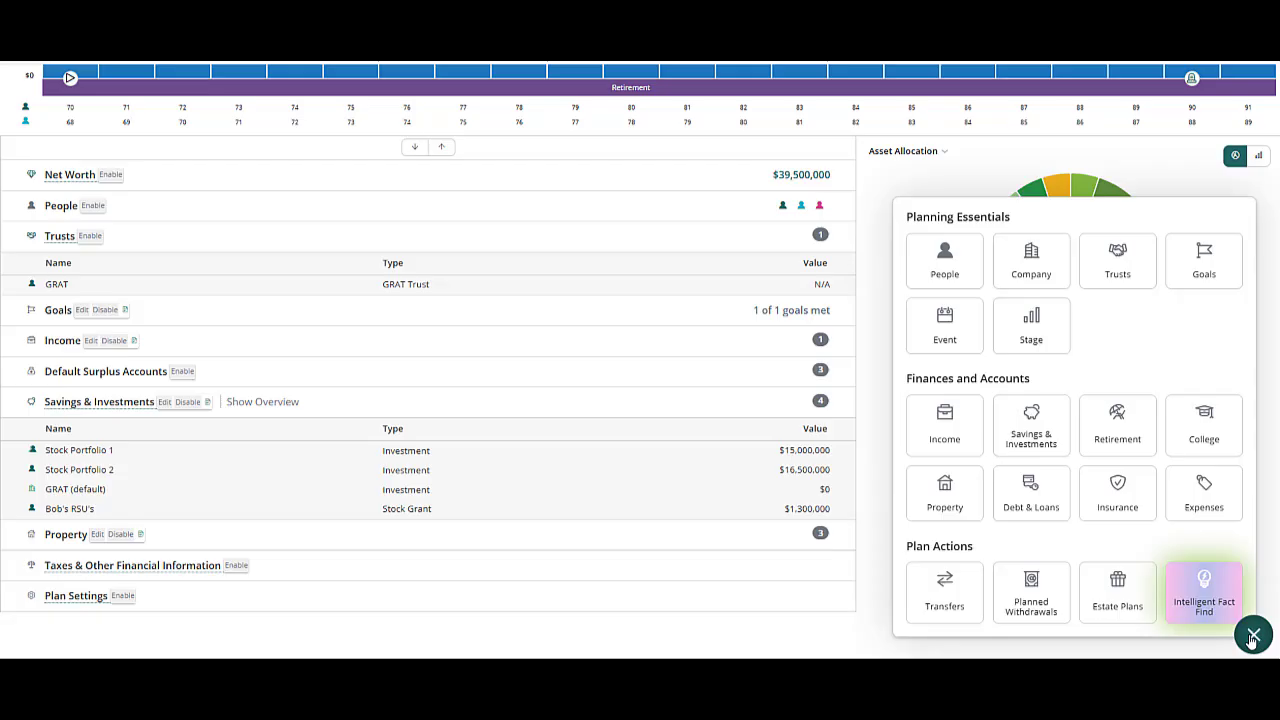
click(955, 597)
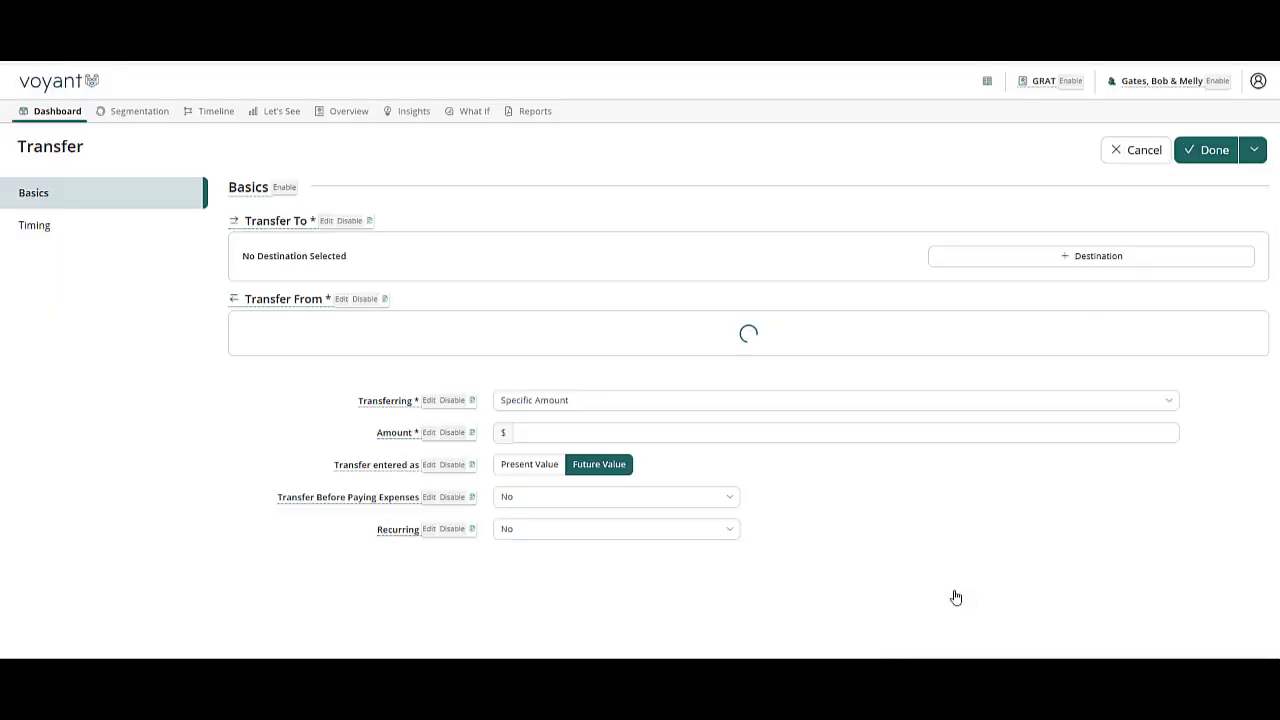
click(1047, 265)
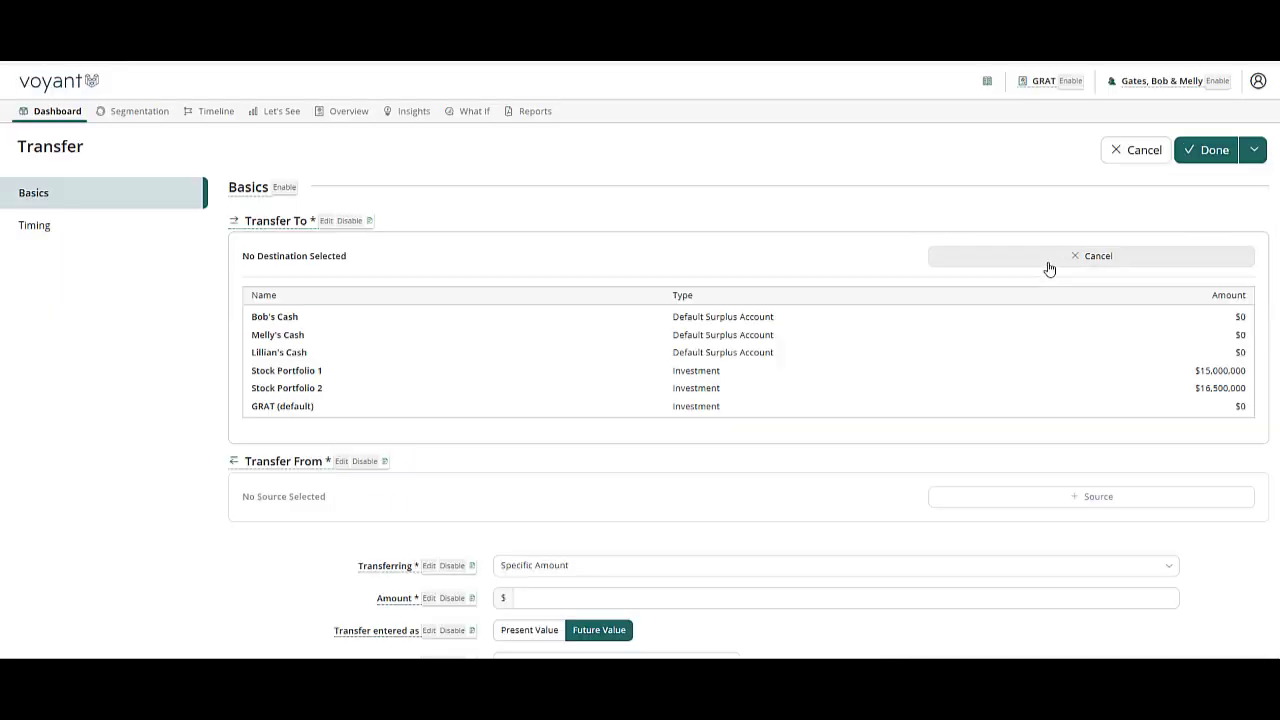
click(290, 408)
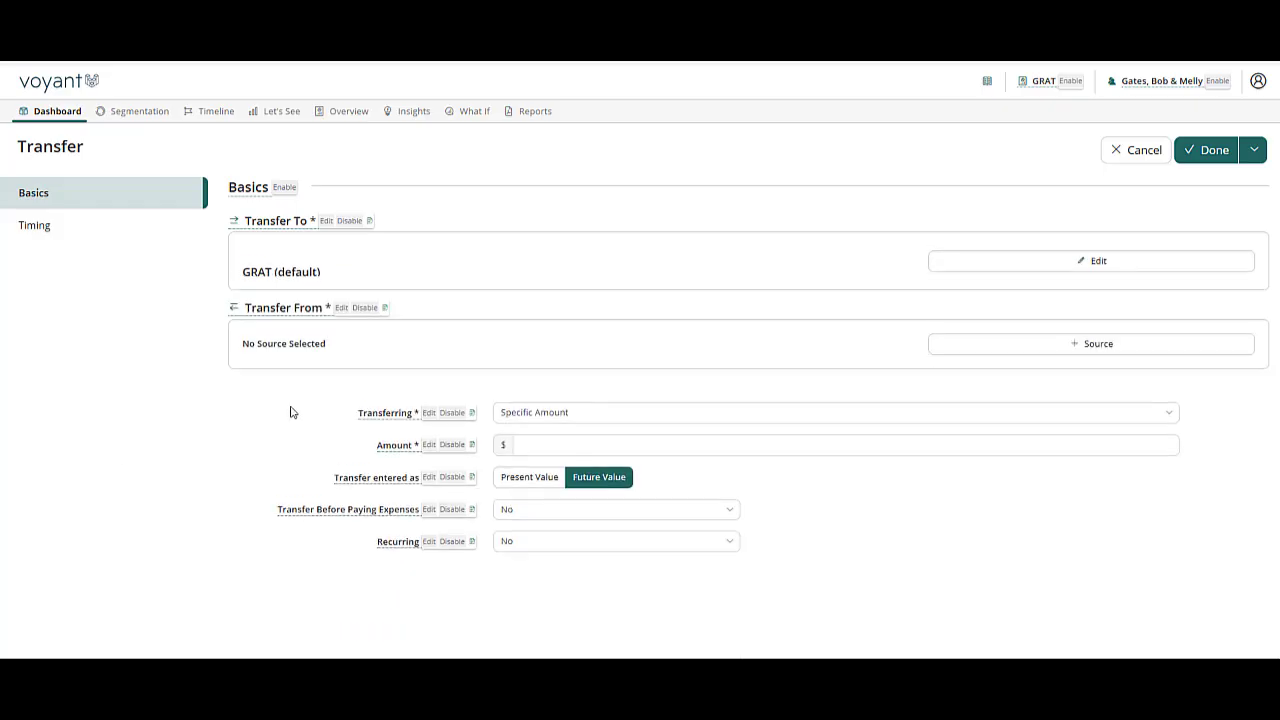
click(1047, 346)
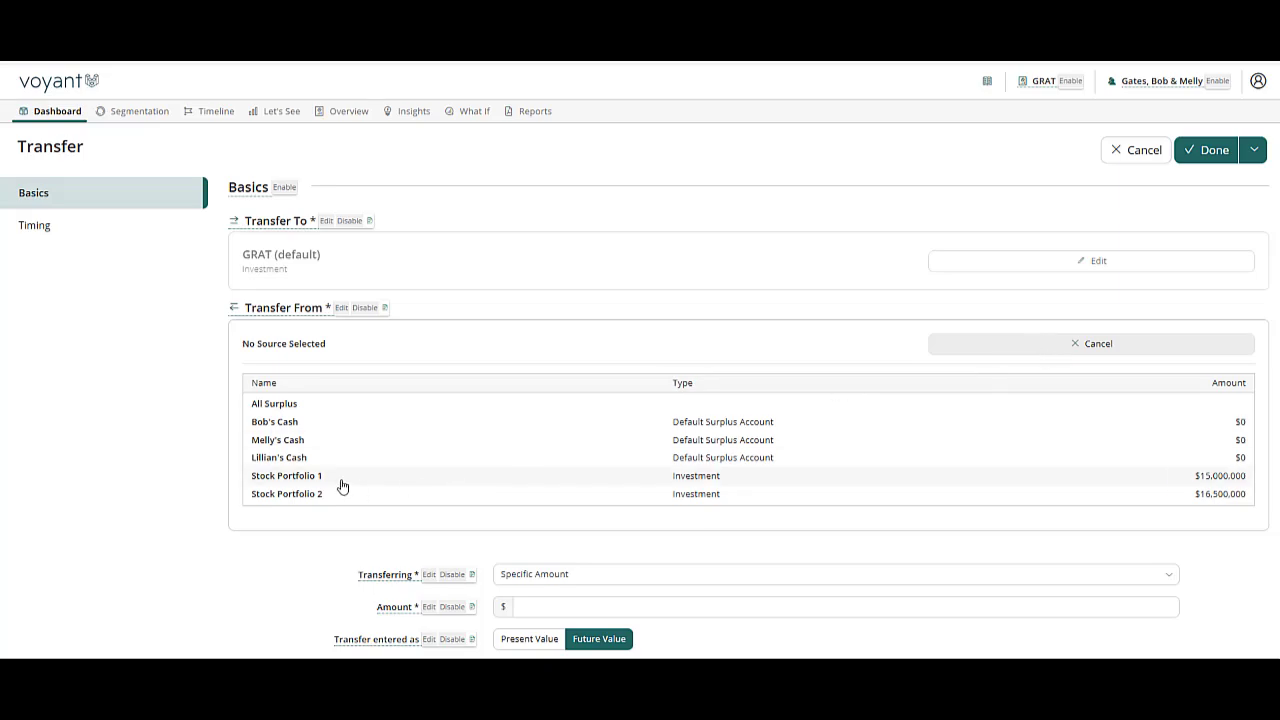
click(304, 498)
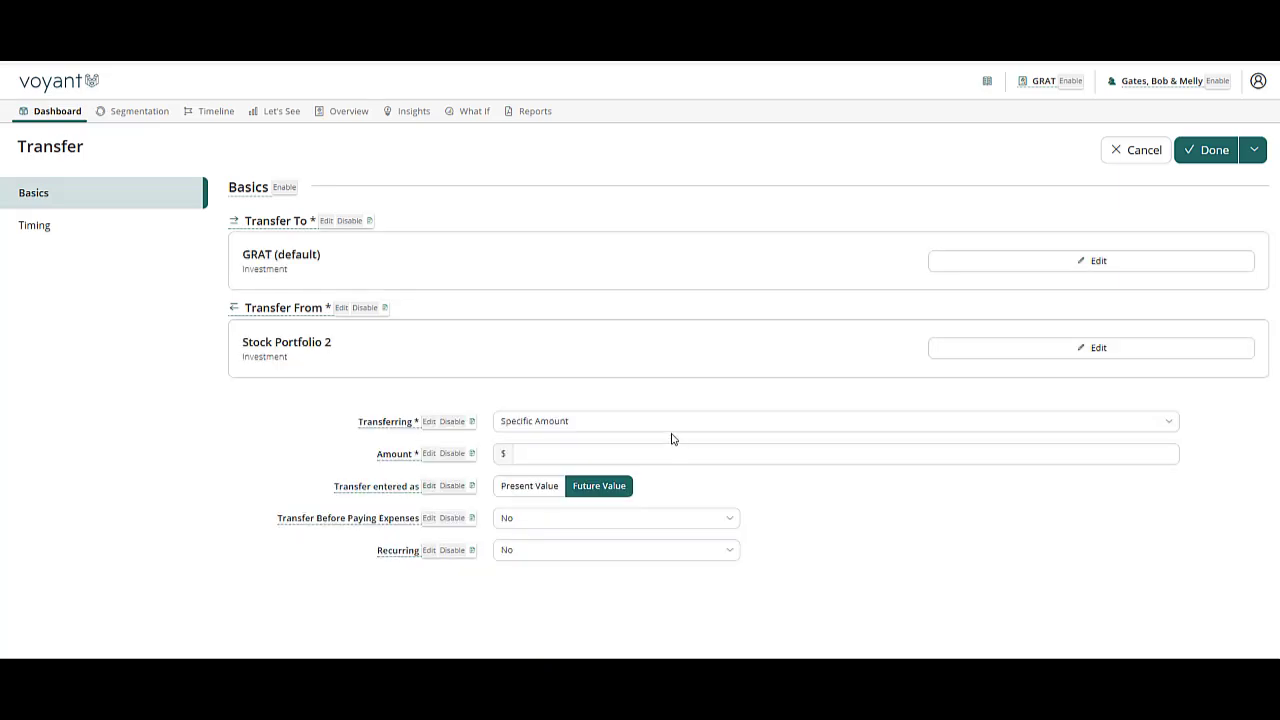
click(630, 423)
click(543, 446)
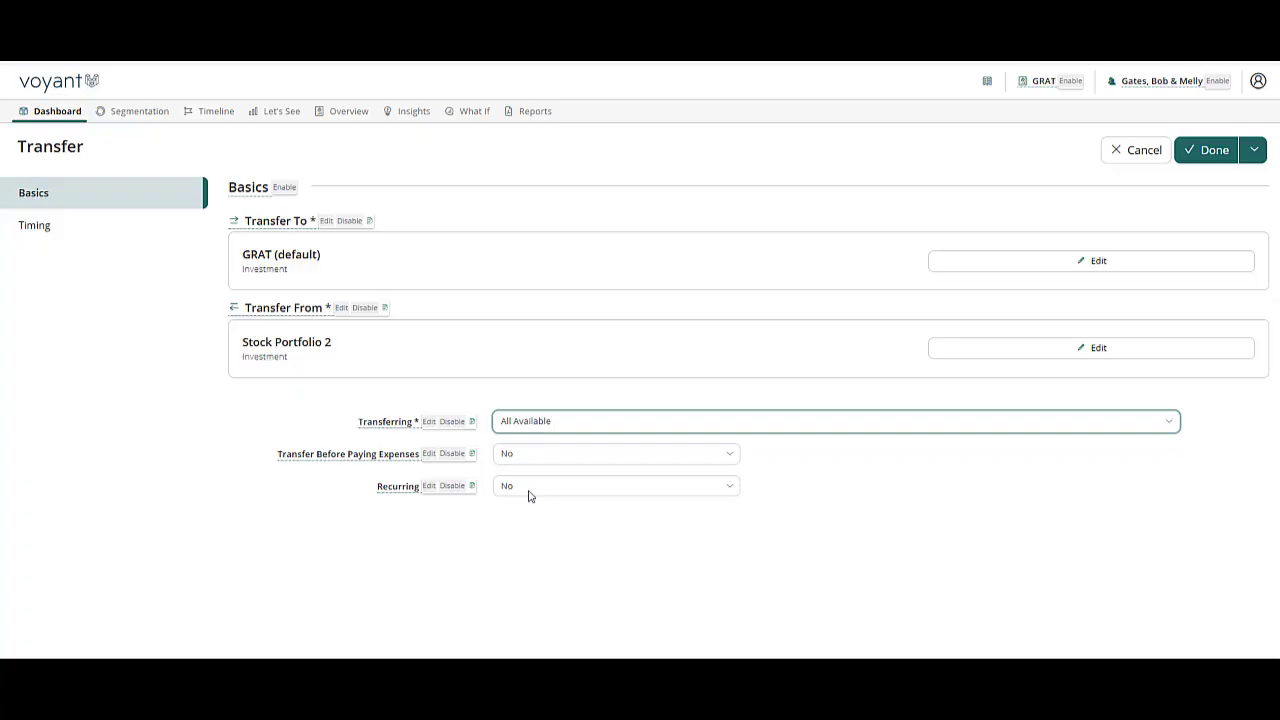
Time the transfer at Plan Start, save it, and begin another new transfer
click(32, 229)
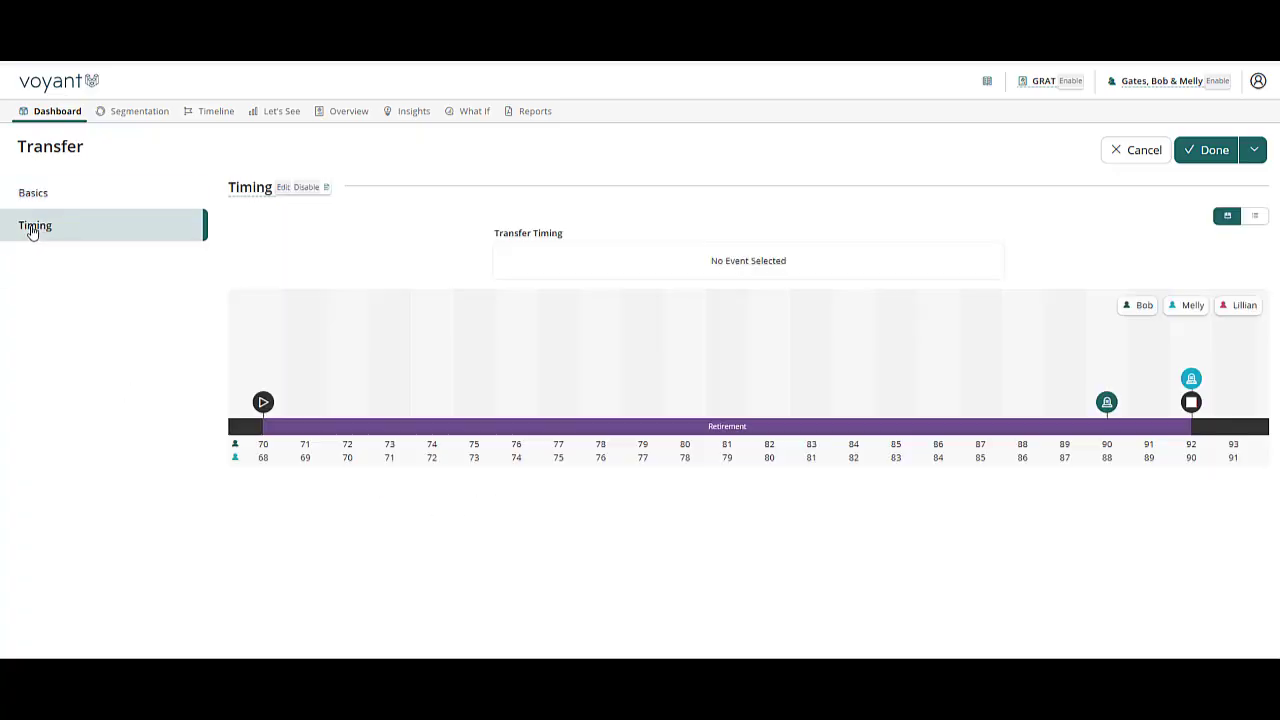
click(263, 401)
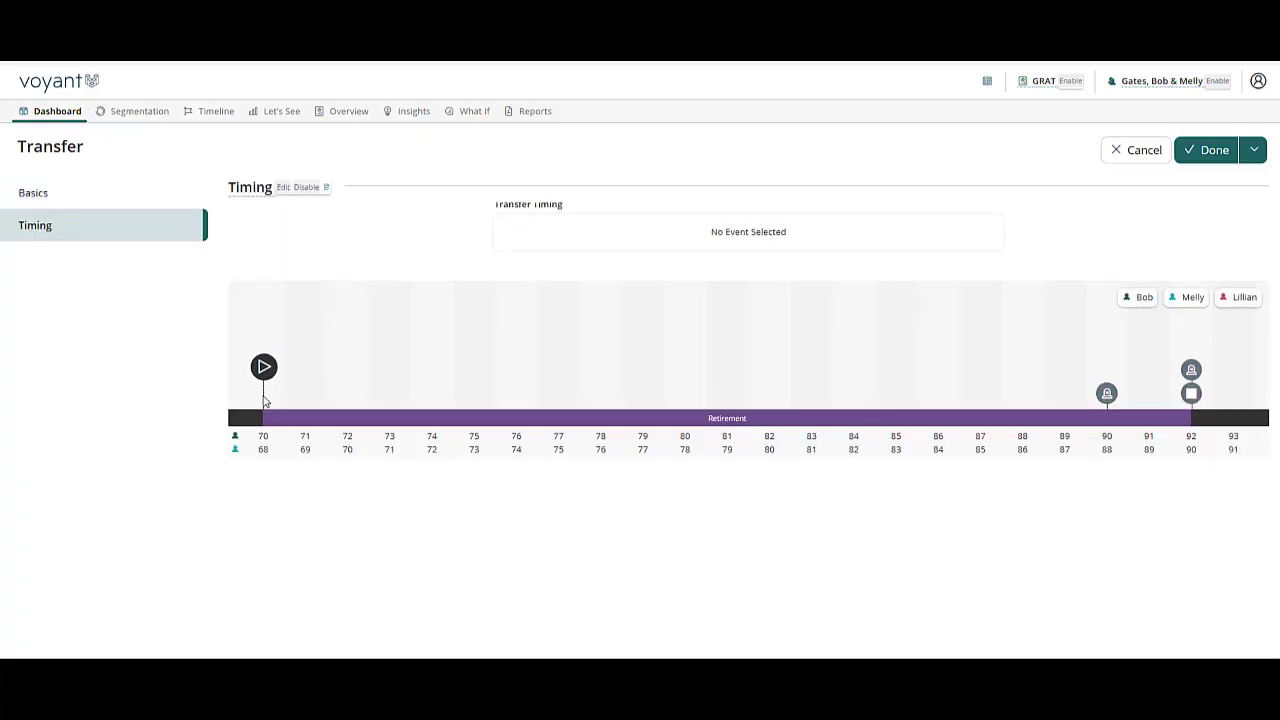
click(890, 239)
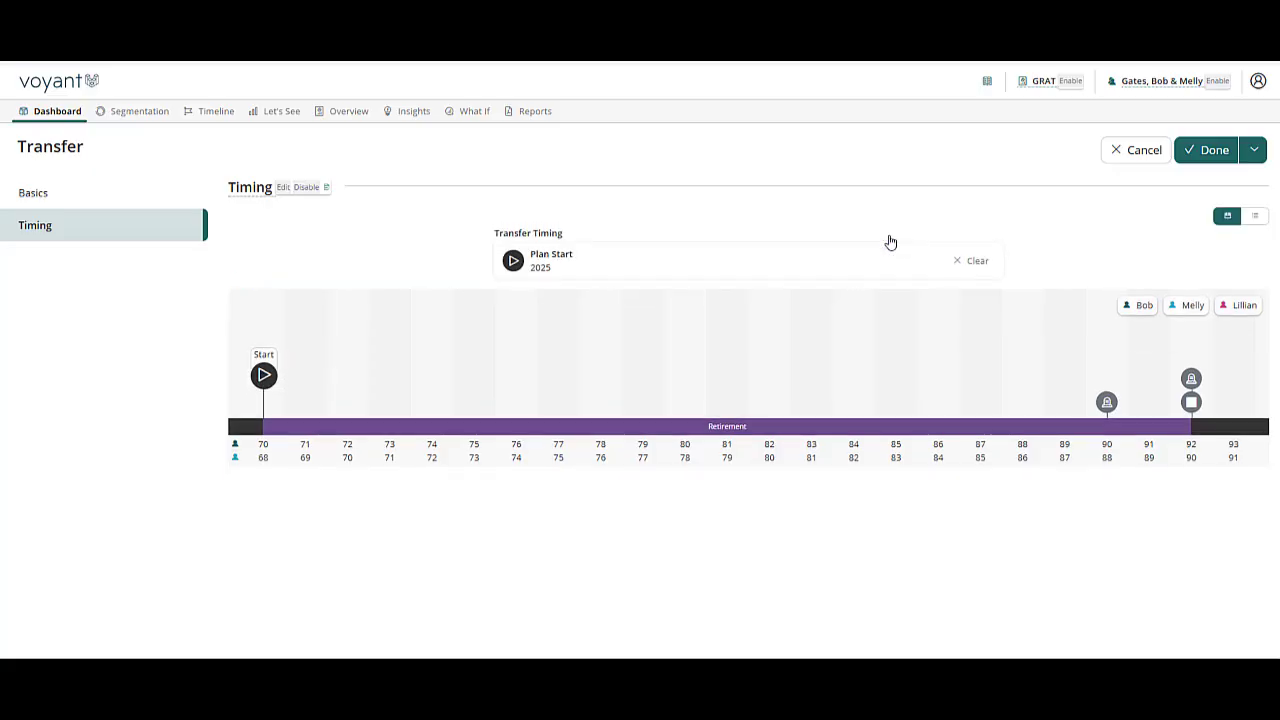
click(1254, 151)
click(1213, 176)
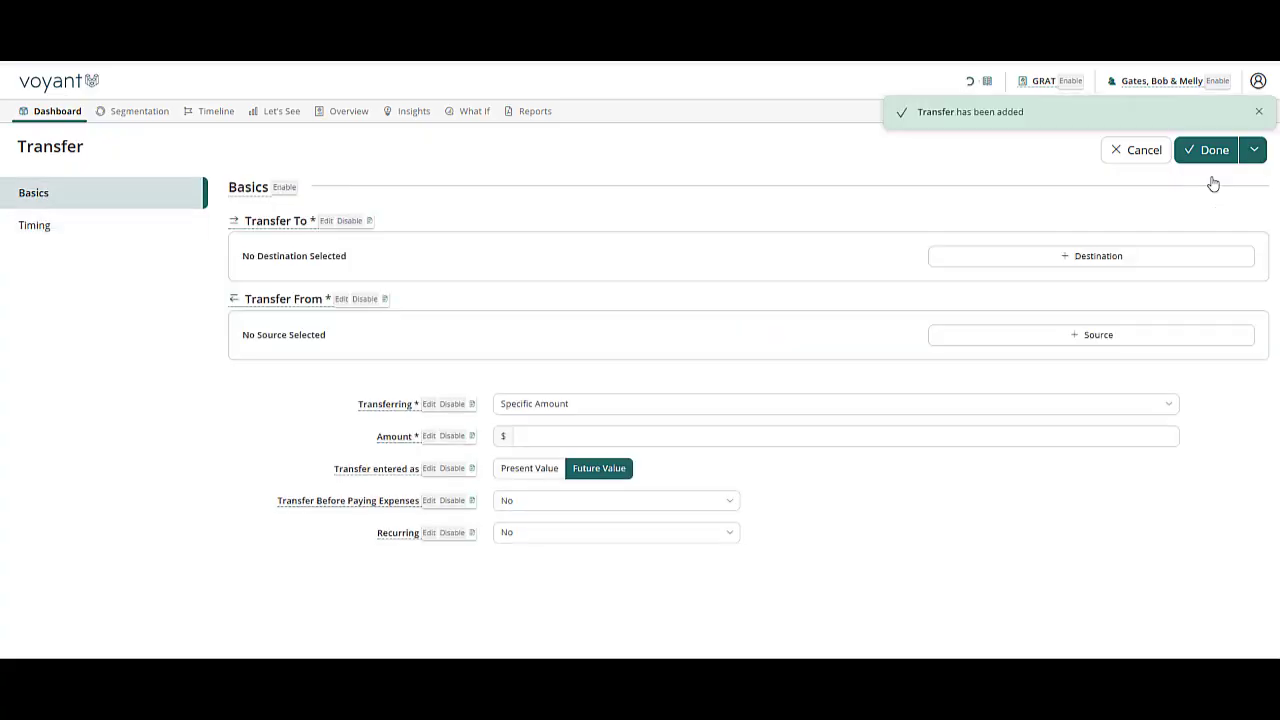
Set up the second transfer to GRAT (default) from Stock Portfolio 1 with a specific amount of $8,000,000
click(1011, 260)
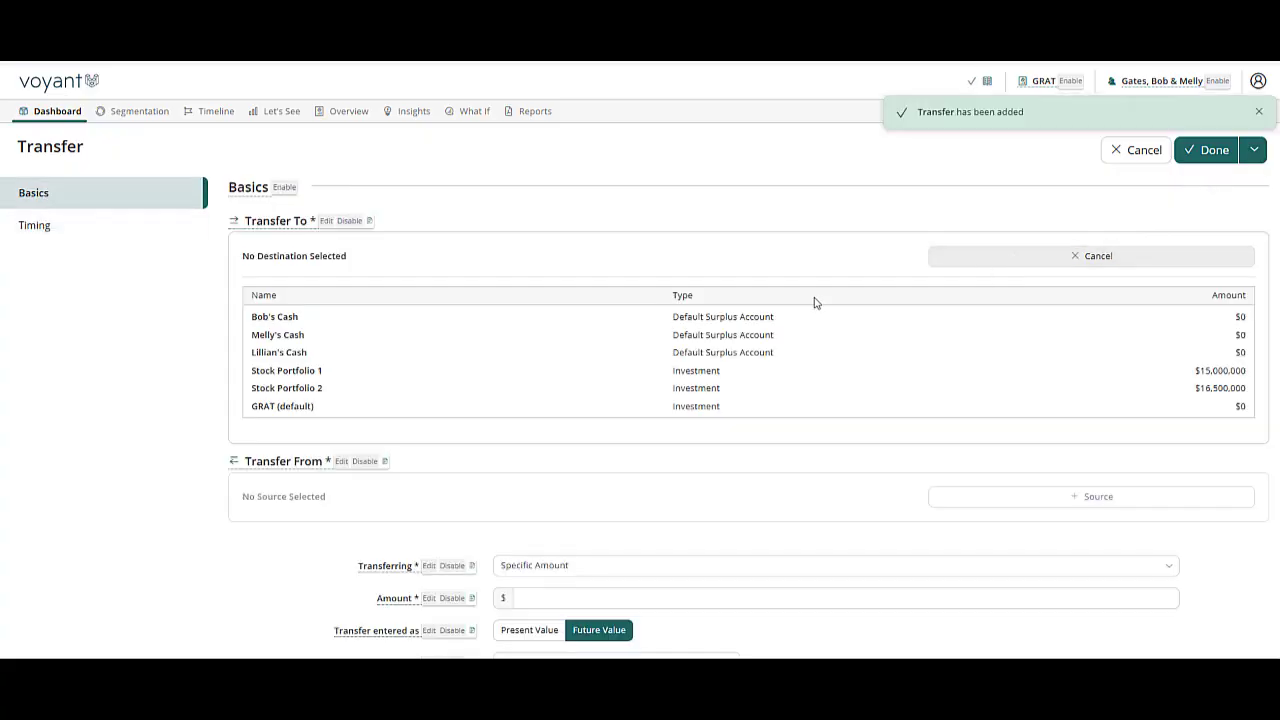
click(267, 408)
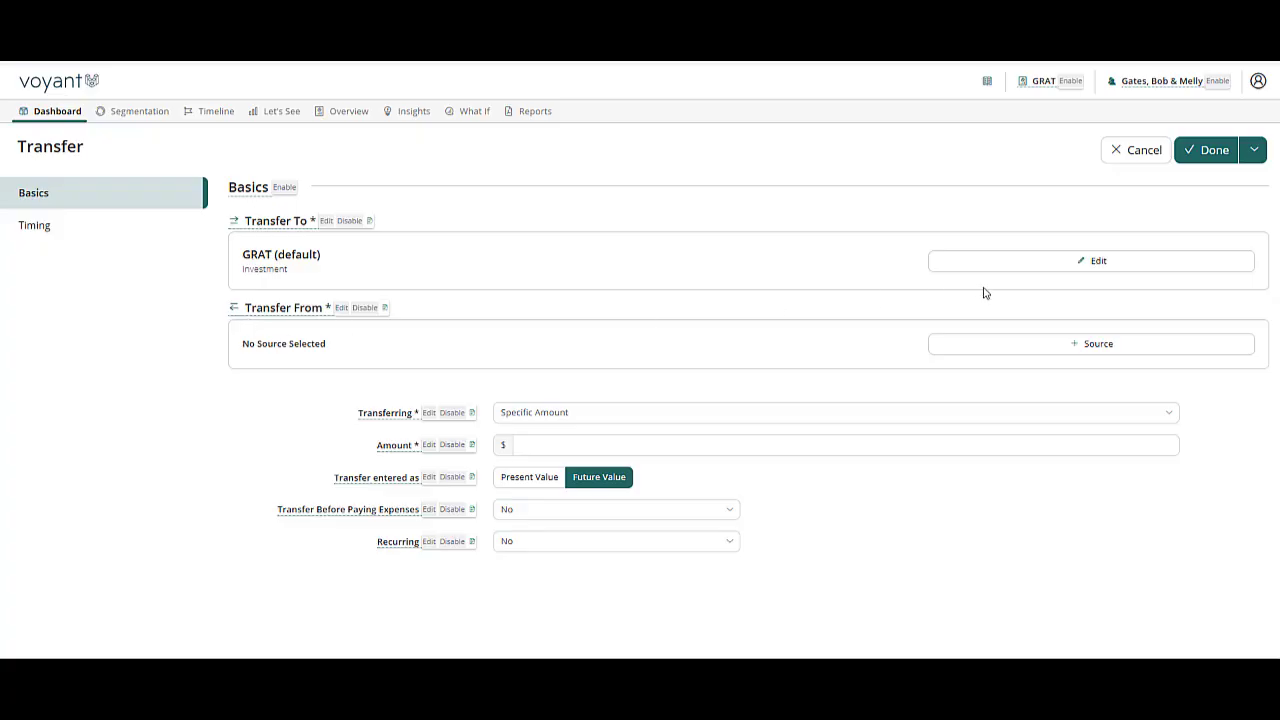
click(1036, 347)
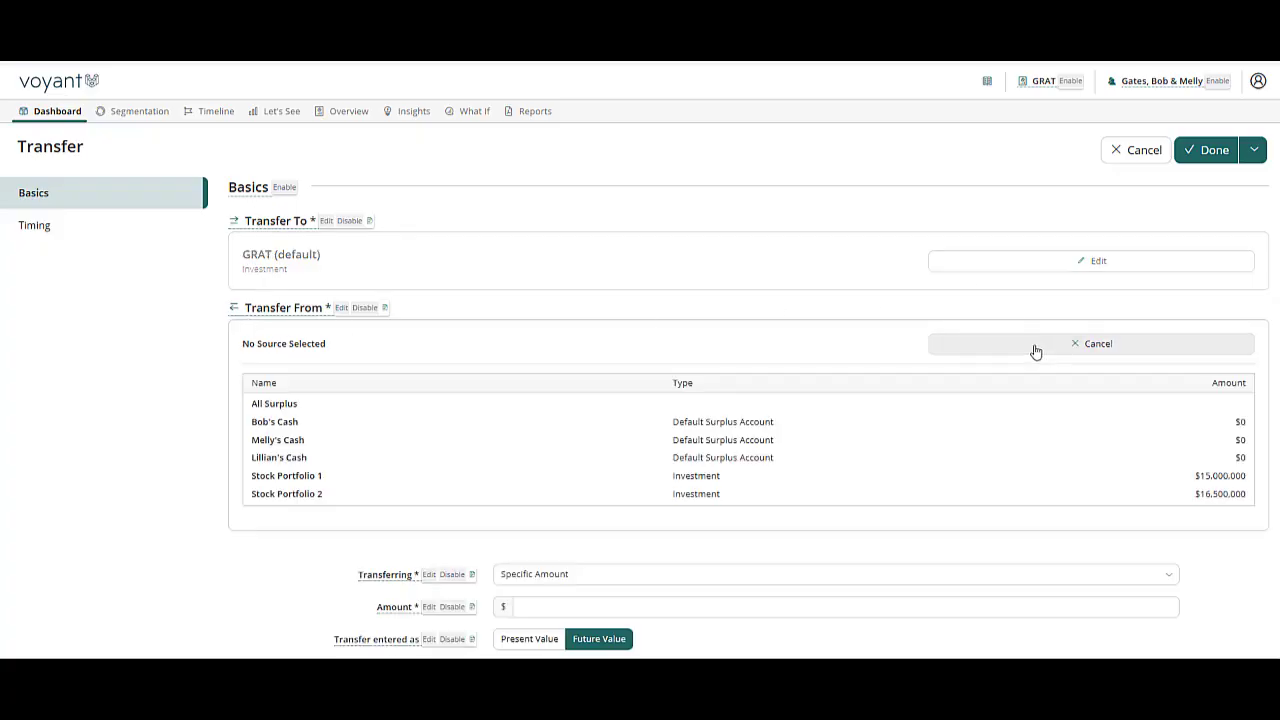
click(276, 481)
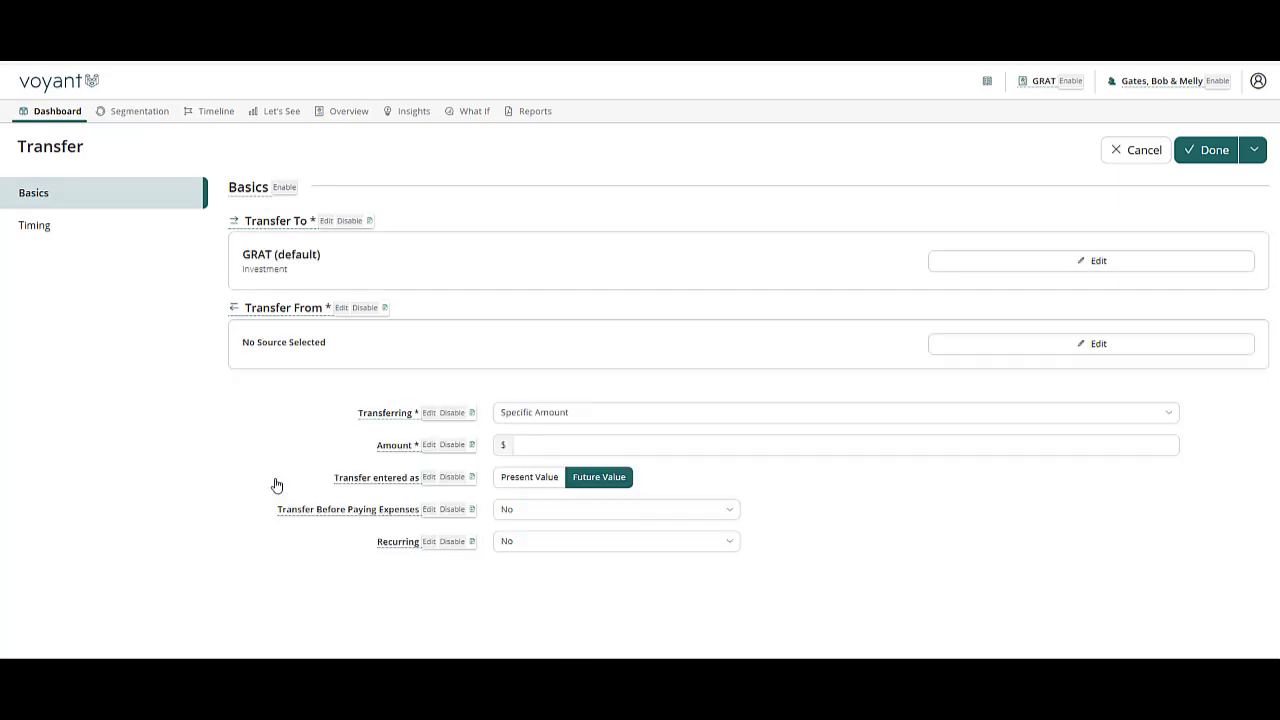
click(580, 455)
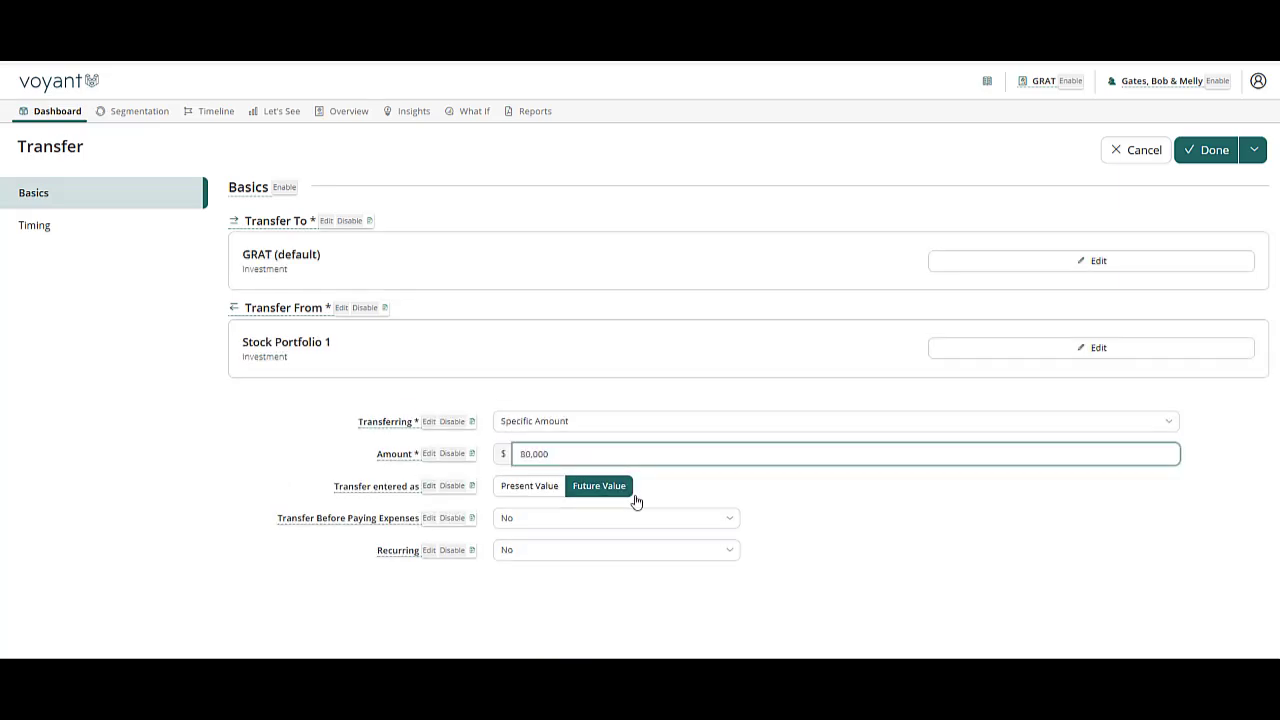
text(8,000,000)
Time the $8,000,000 transfer at Plan Start and save it
click(32, 229)
click(263, 402)
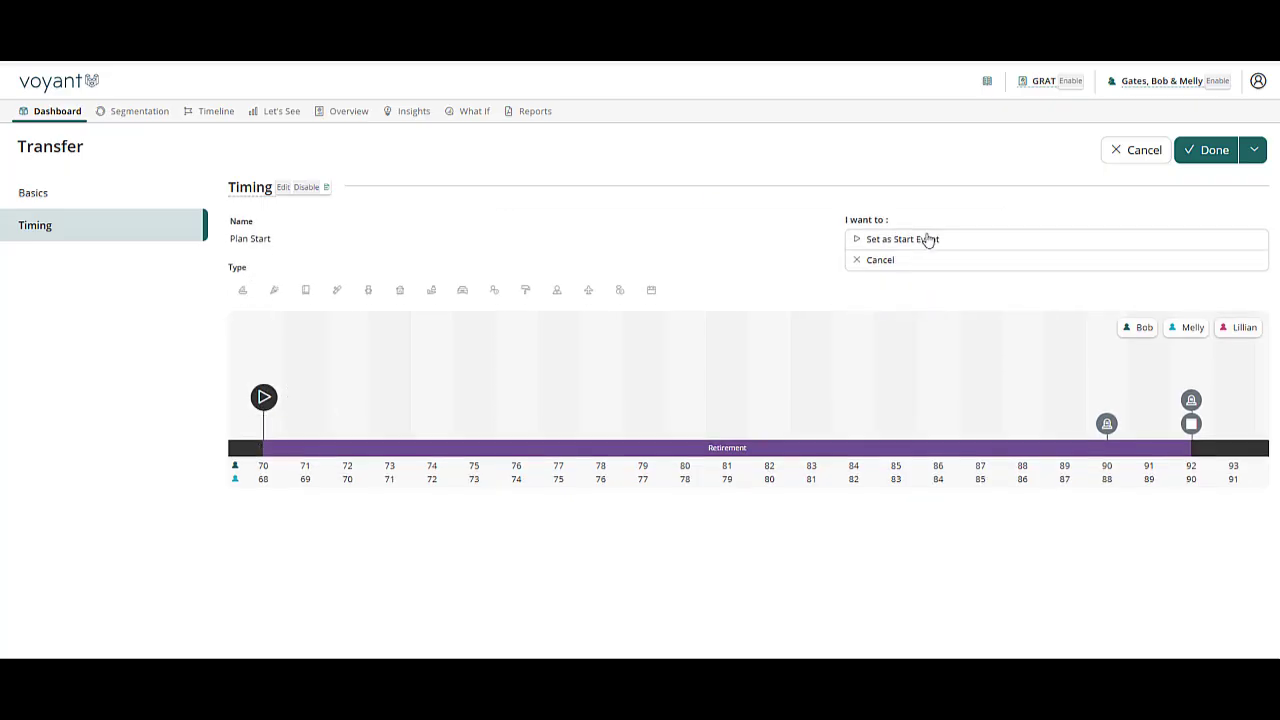
click(922, 241)
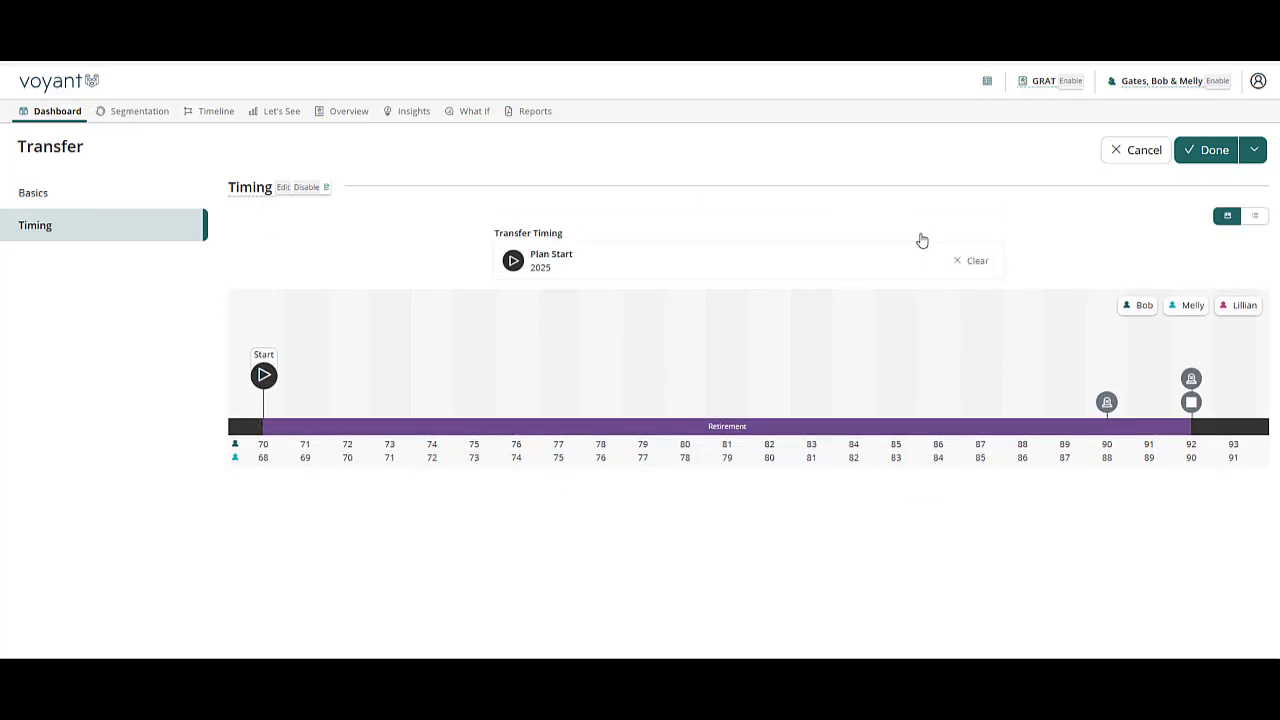
click(1213, 152)
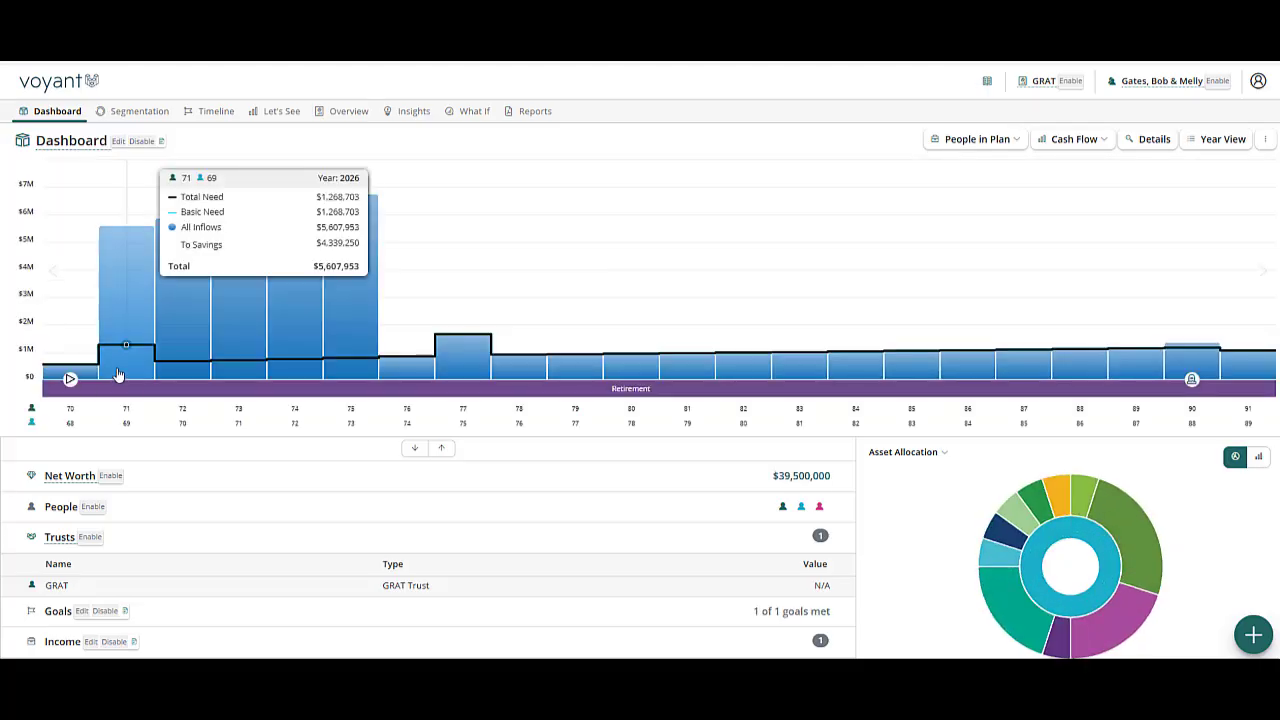
Turn on saving excess income after retirement in the plan's calculation settings and save the plan settings
scroll(122, 410, down, 3)
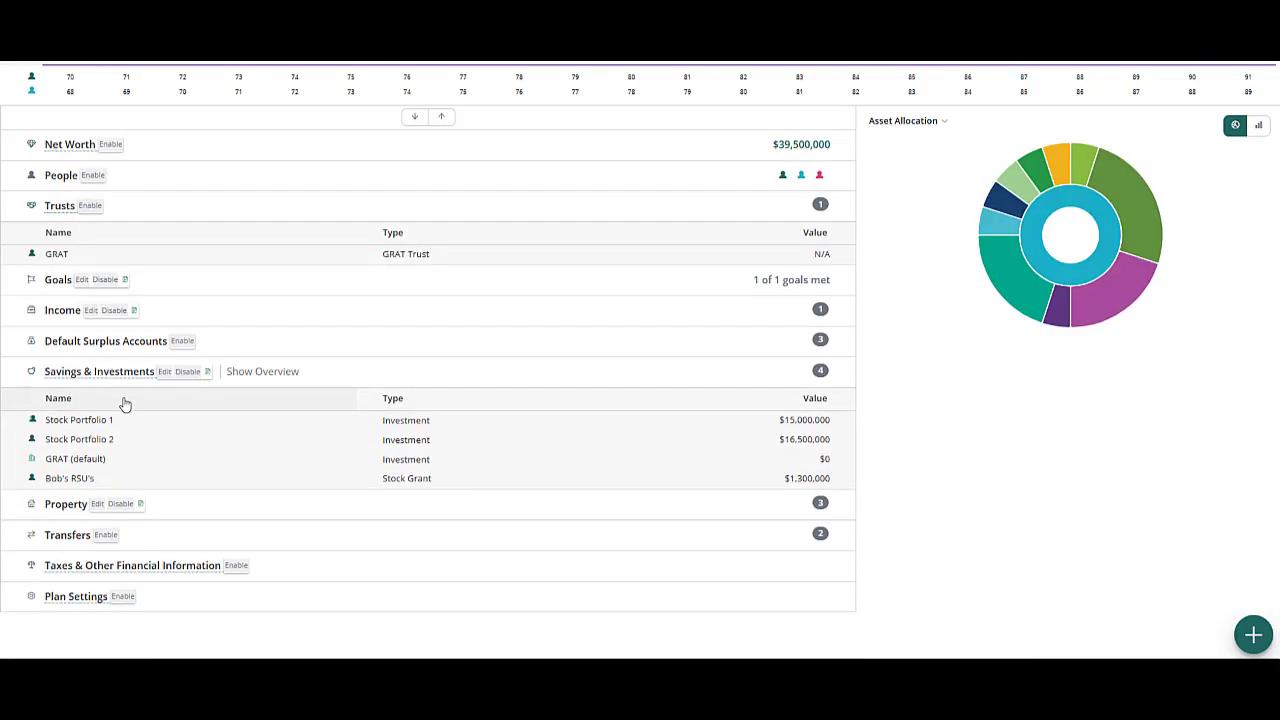
click(74, 597)
click(32, 522)
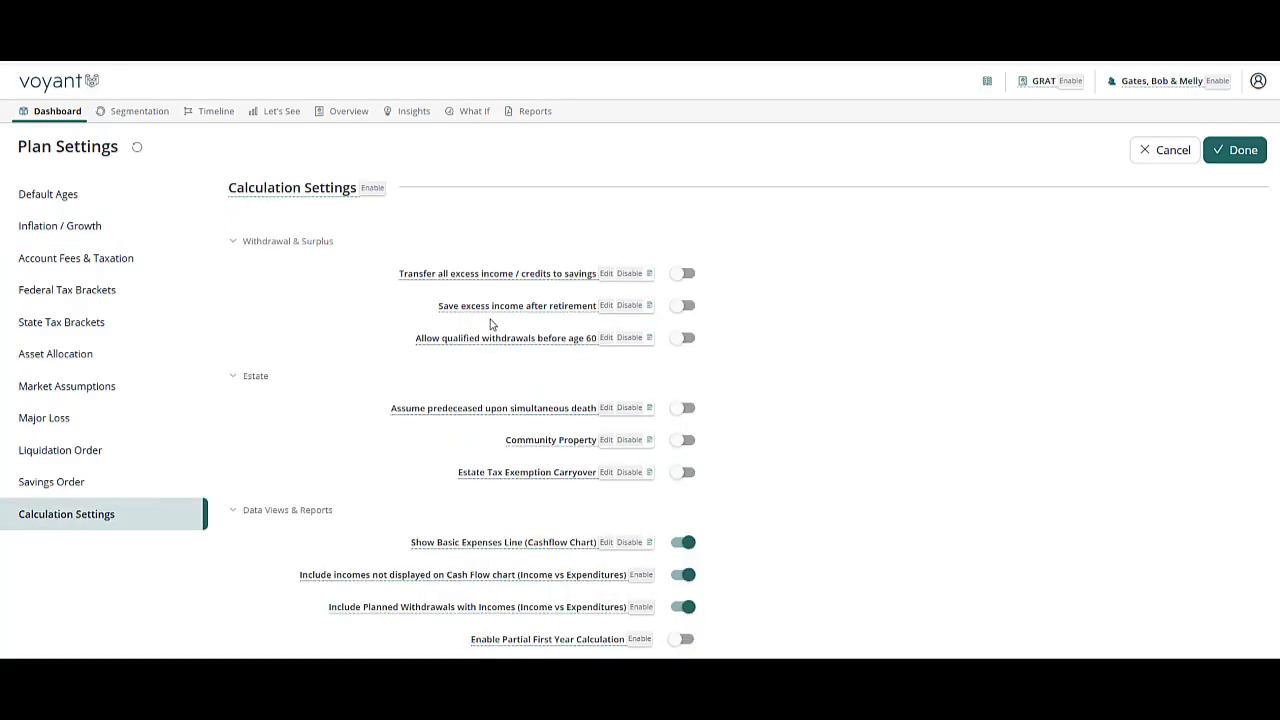
click(682, 306)
click(1244, 152)
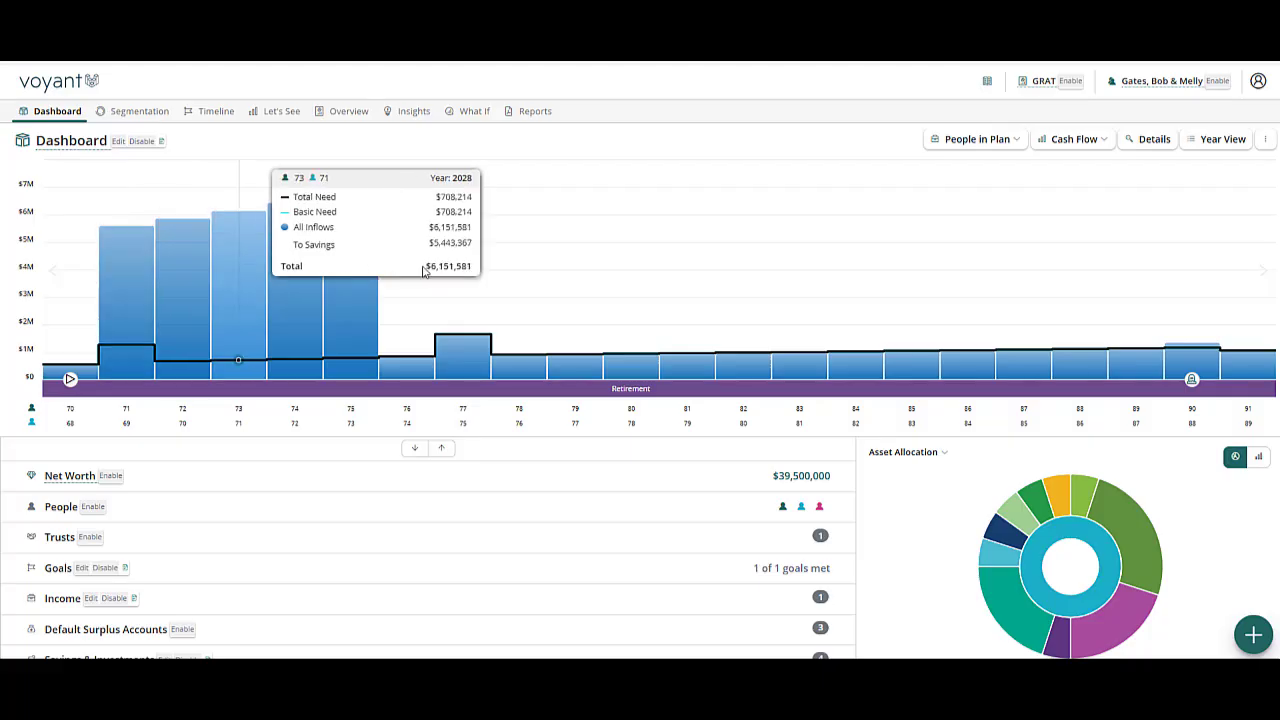
Examine the 2025 year view's cash flow and investments to check the transfers into GRAT (default)
click(1223, 142)
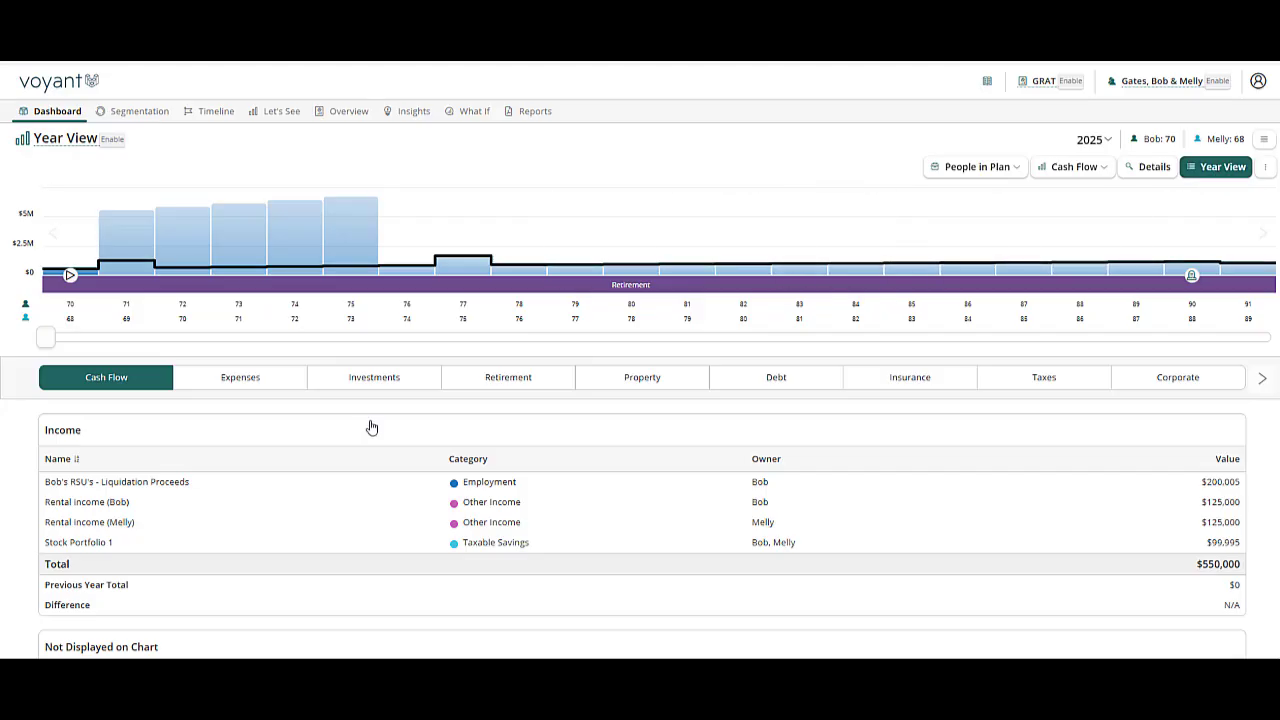
scroll(1277, 418, down, 1)
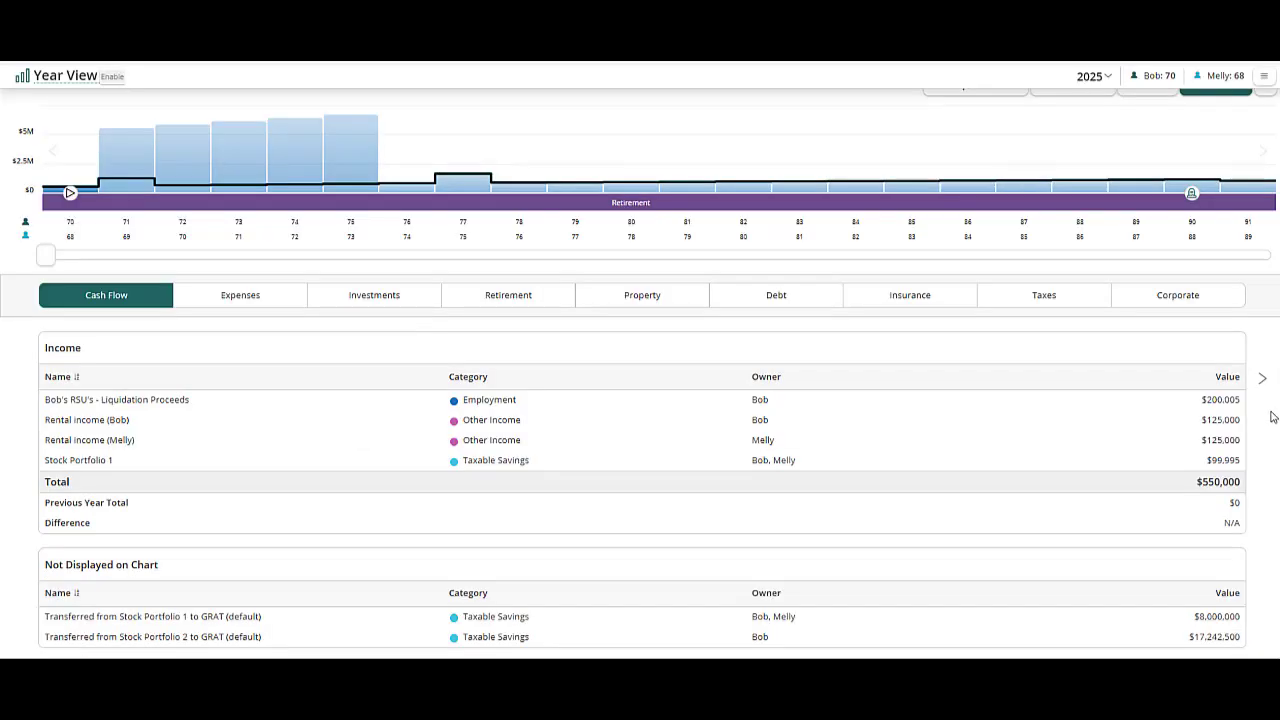
click(385, 296)
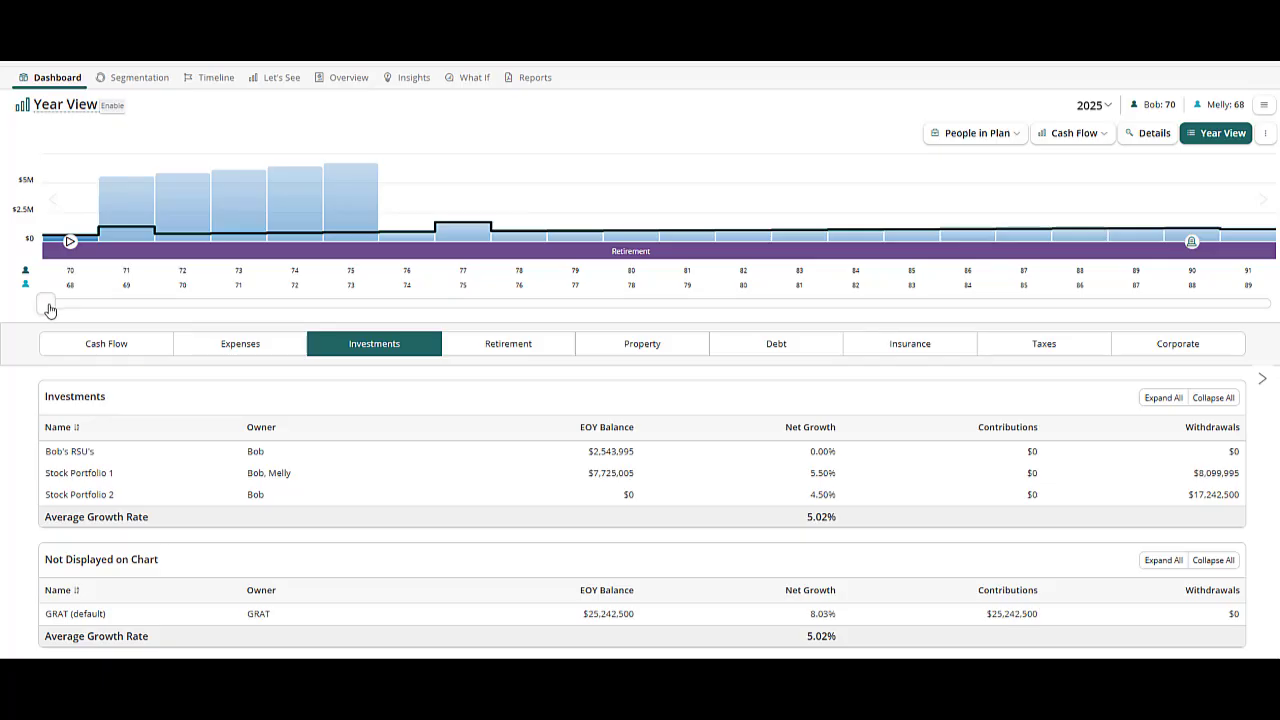
Move the year view to 2026, show the detailed chart, and examine that year's investments and cash flow for the trust payout
drag(46, 304, 104, 304)
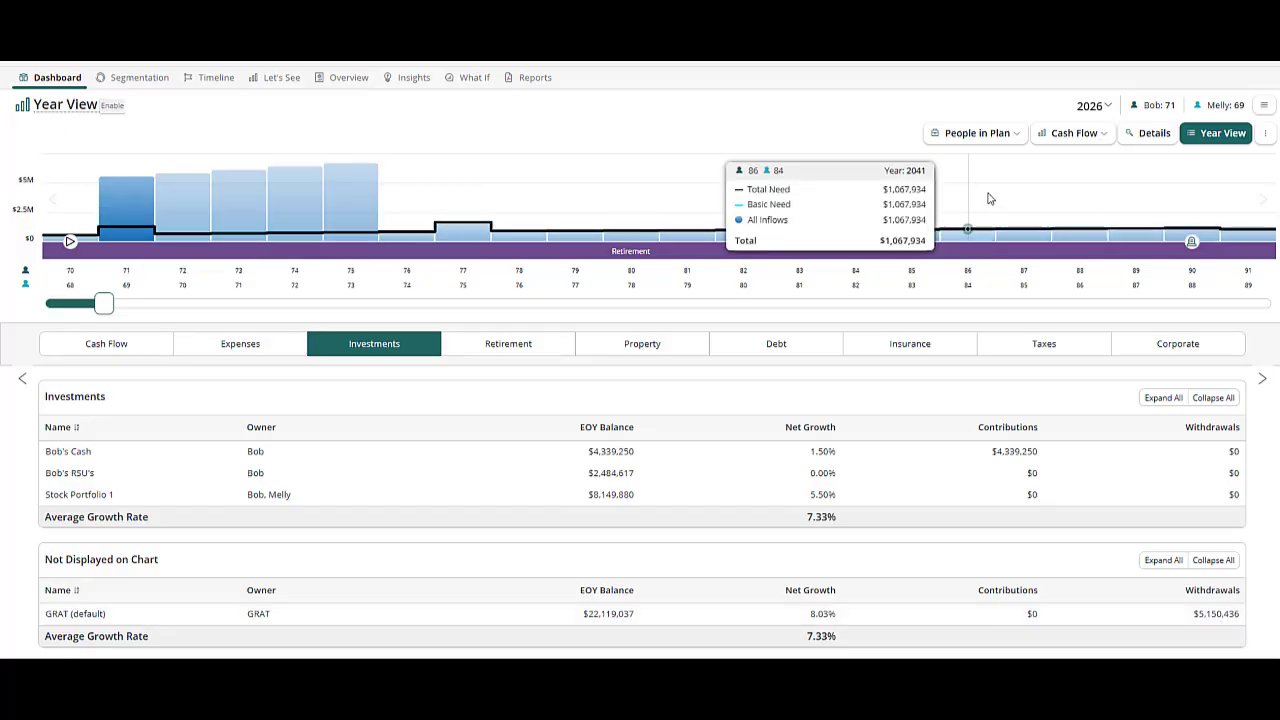
click(1150, 140)
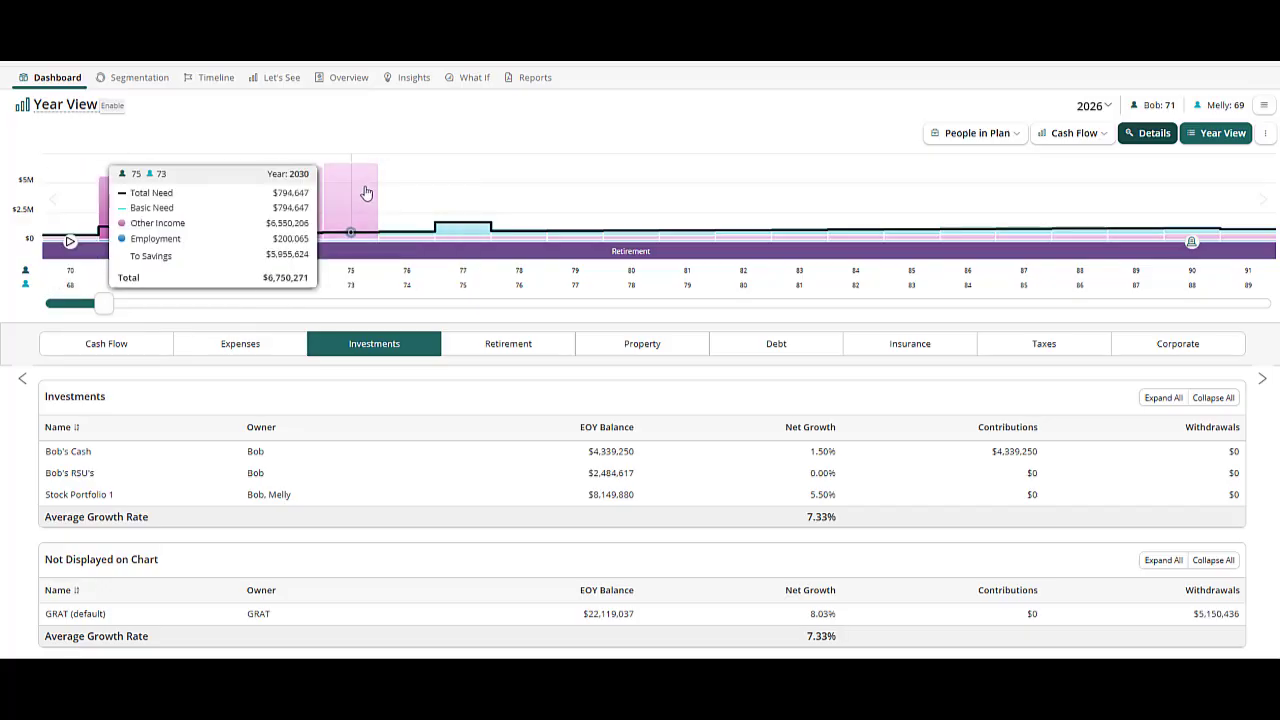
click(96, 352)
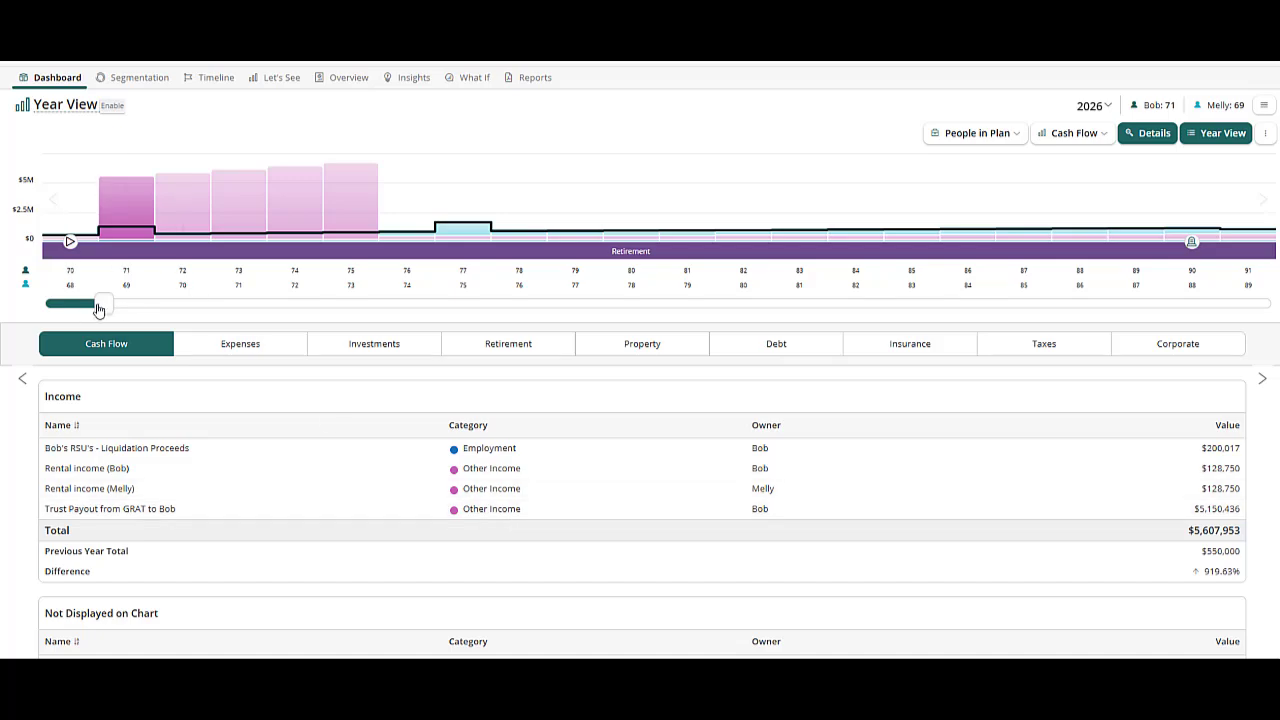
Review the investment balances, contributions and withdrawals for 2026, 2030 and 2031 in the year view
click(364, 350)
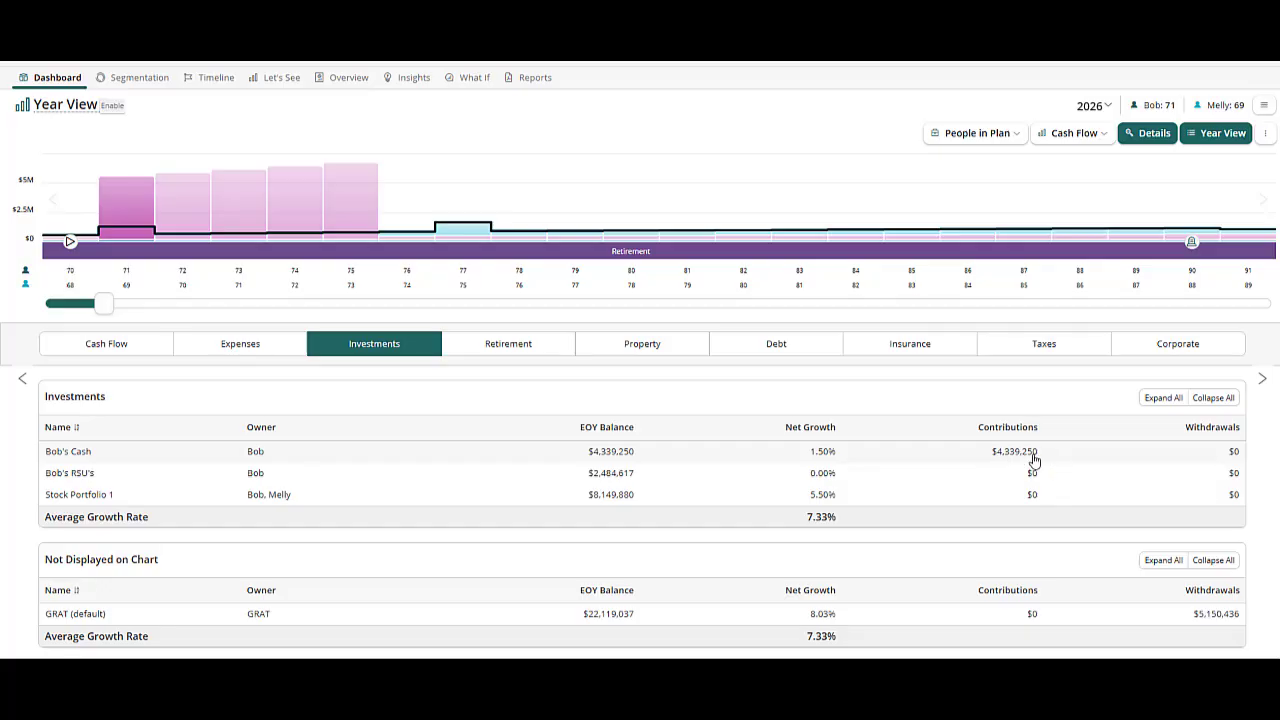
drag(106, 312, 325, 320)
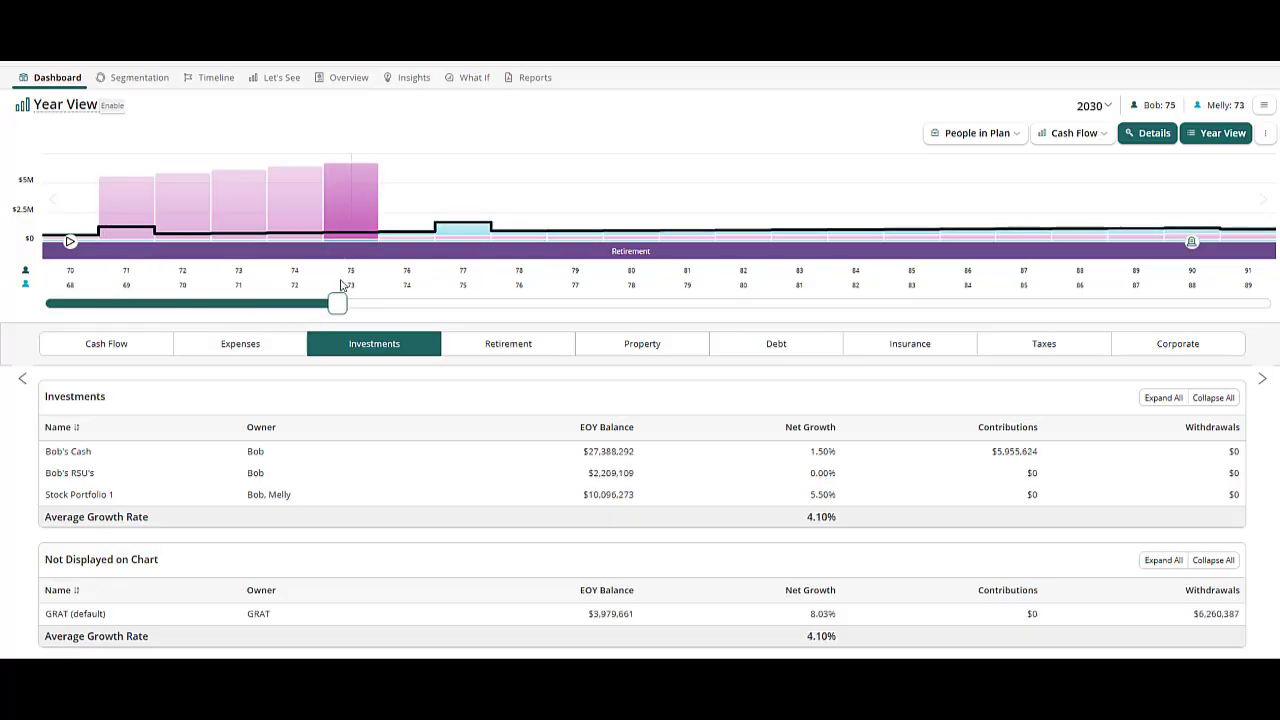
click(379, 314)
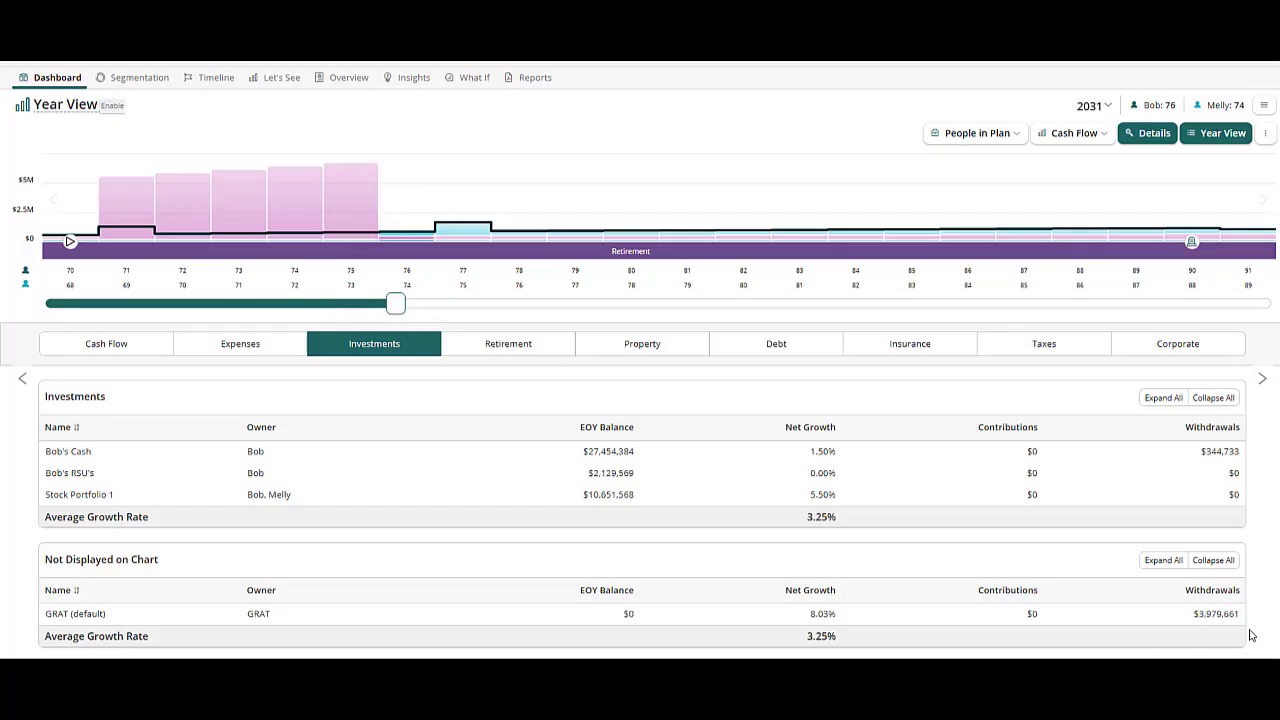
Open the plan's Legacy overview and switch it to the comparison view
scroll(13, 491, up, 1)
click(345, 110)
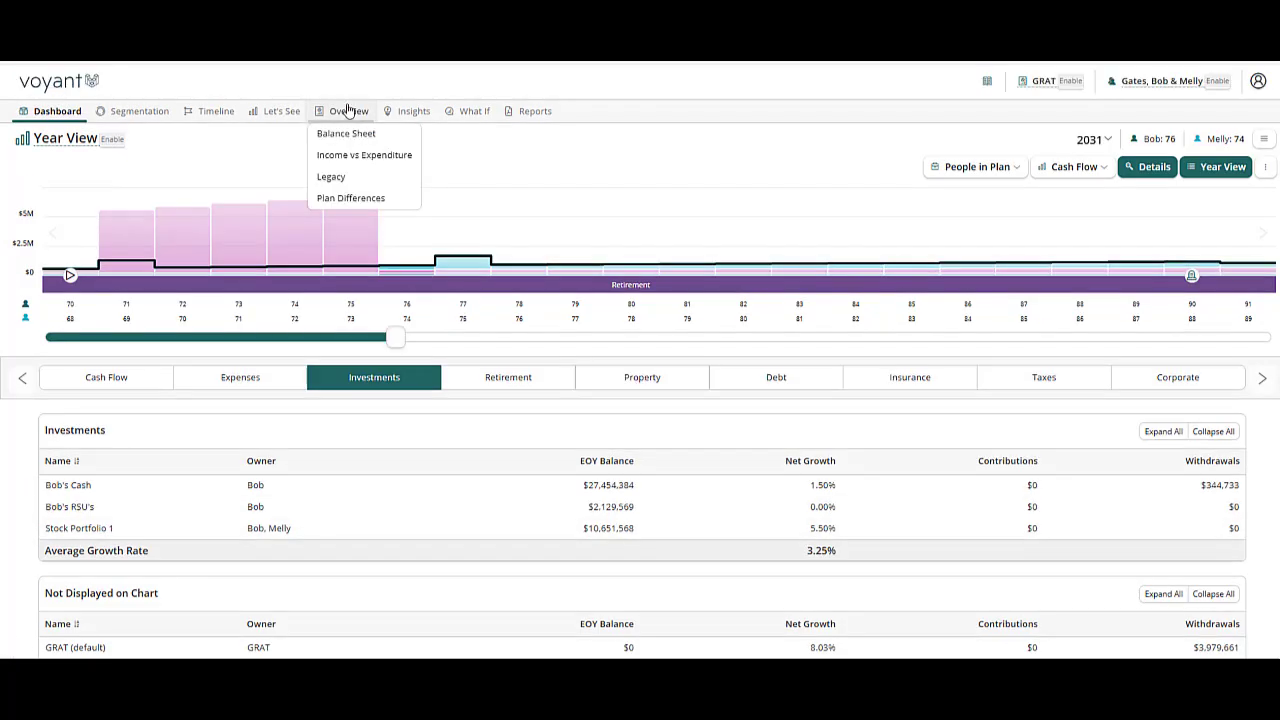
click(330, 177)
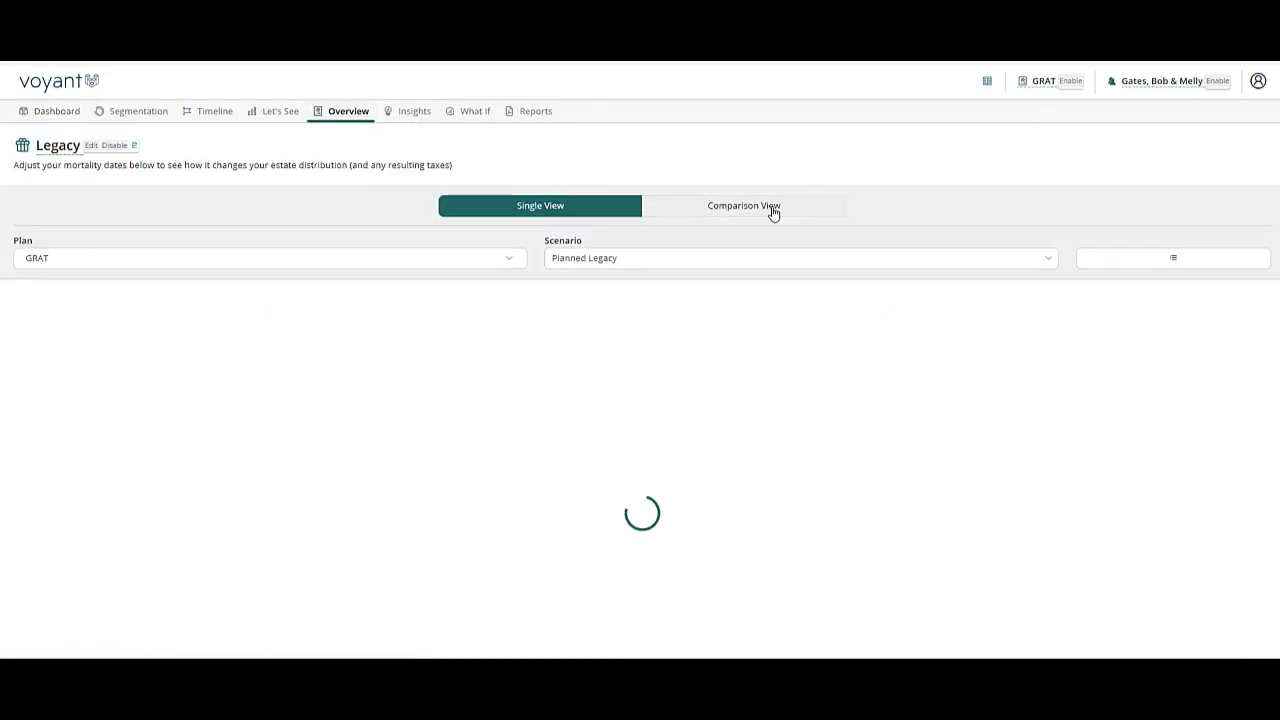
click(772, 212)
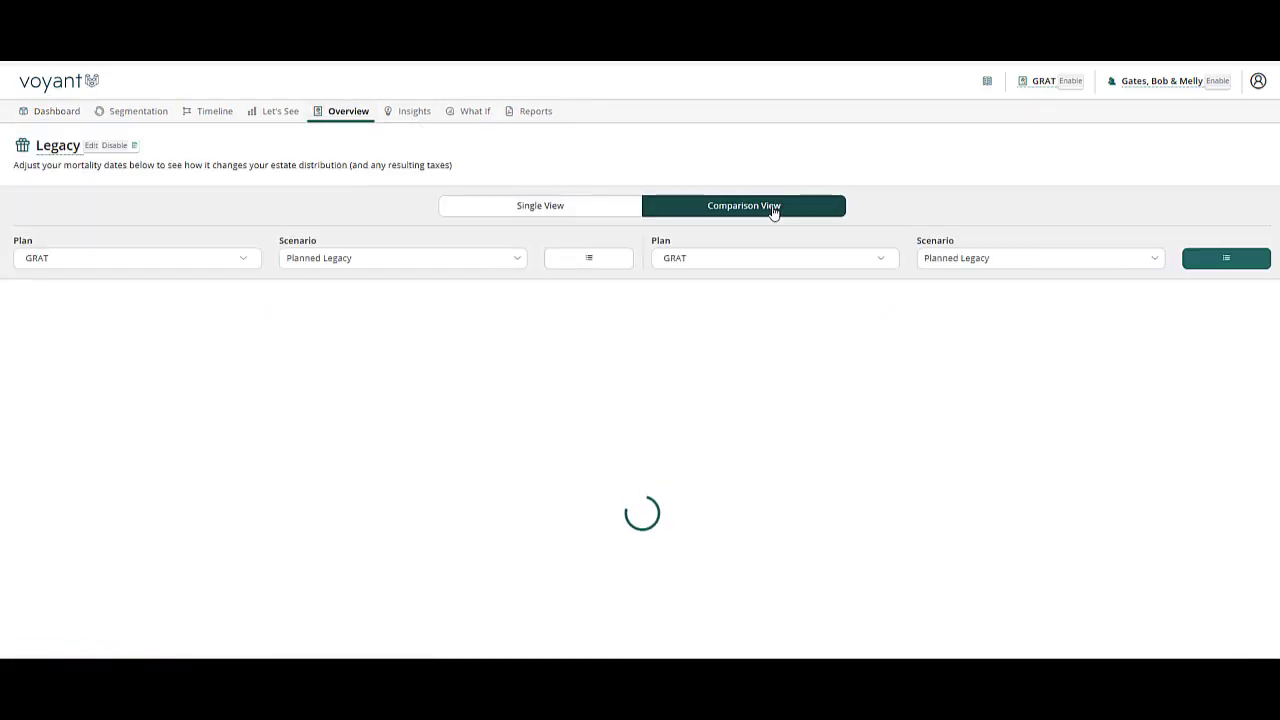
Set the first plan in the legacy comparison to Base Plan and compare its estate distribution and taxes with the GRAT plan
click(91, 265)
click(78, 282)
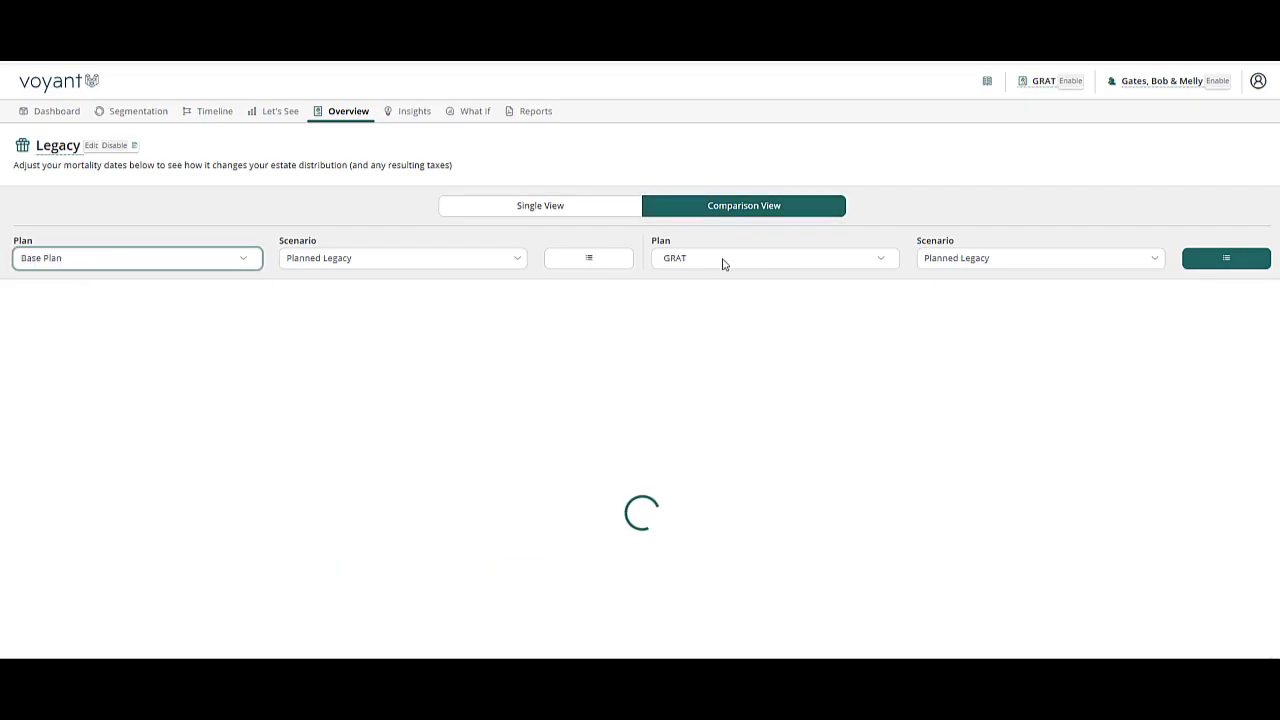
click(1248, 252)
scroll(1246, 250, down, 3)
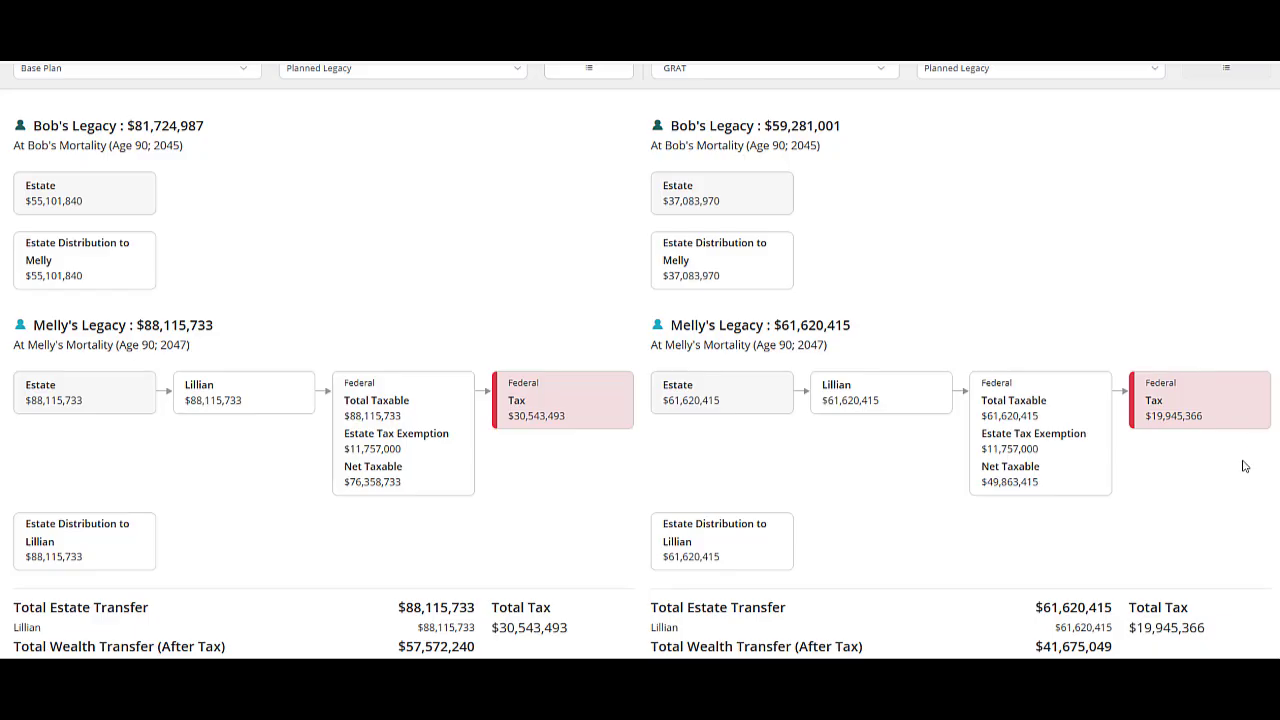
Open the Potential Estate Tax insight and run the simulation with Base Plan as the comparison plan
scroll(443, 489, up, 3)
click(398, 113)
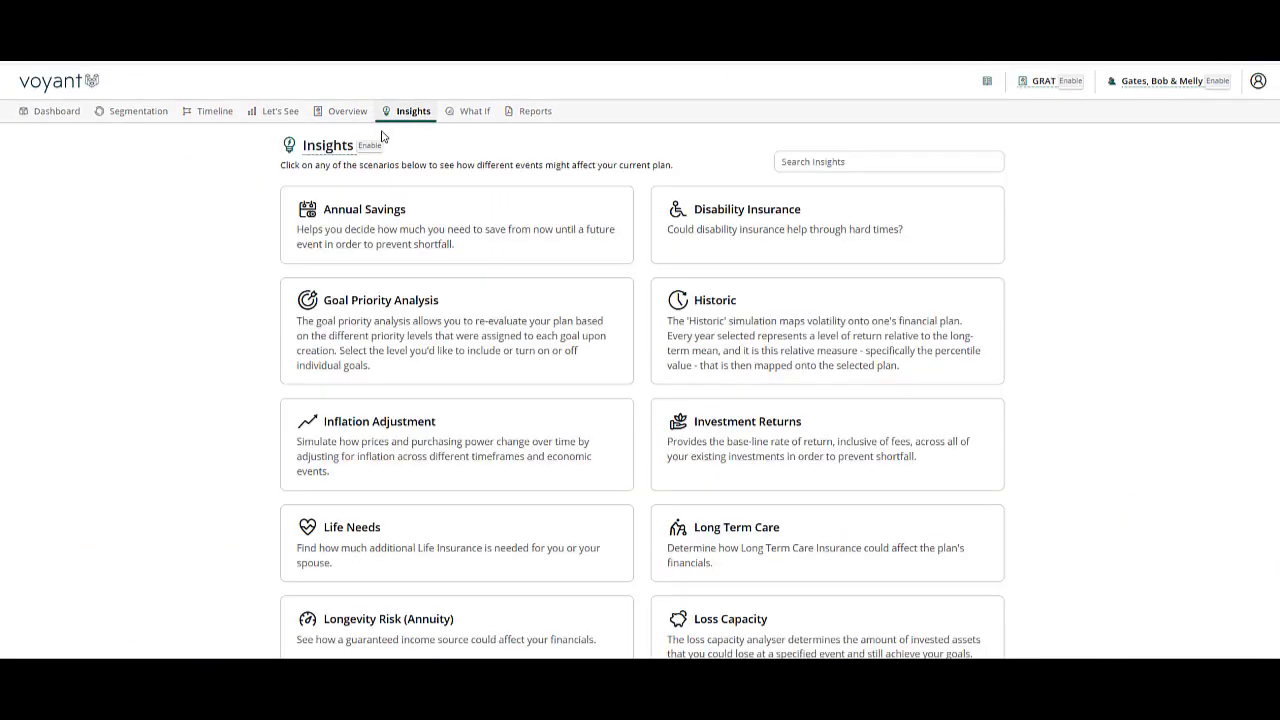
scroll(620, 487, down, 3)
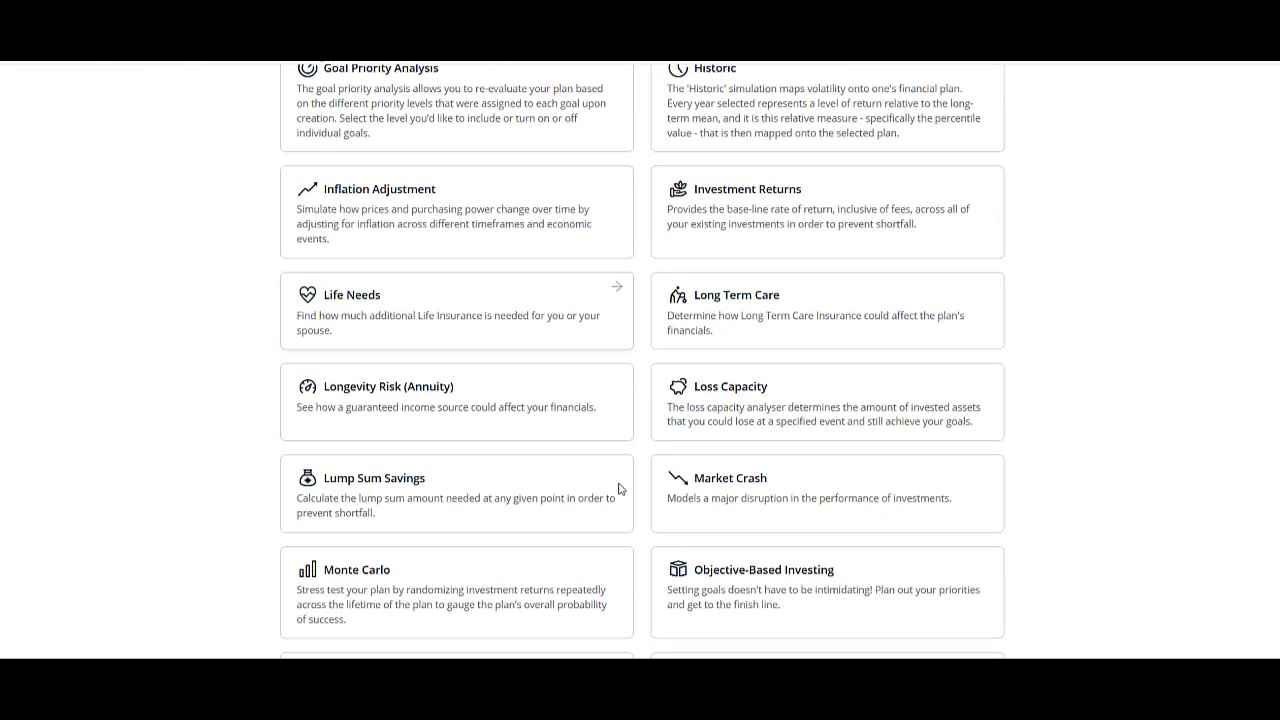
scroll(612, 470, down, 2)
click(776, 510)
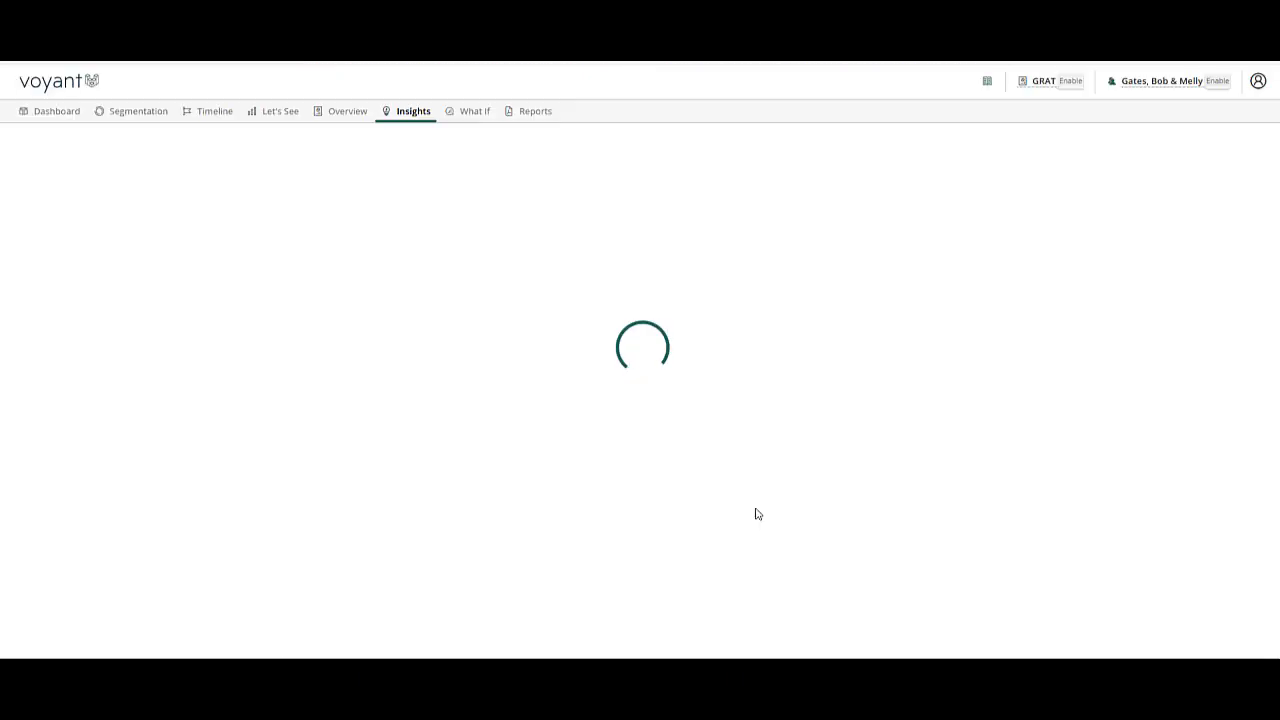
click(85, 402)
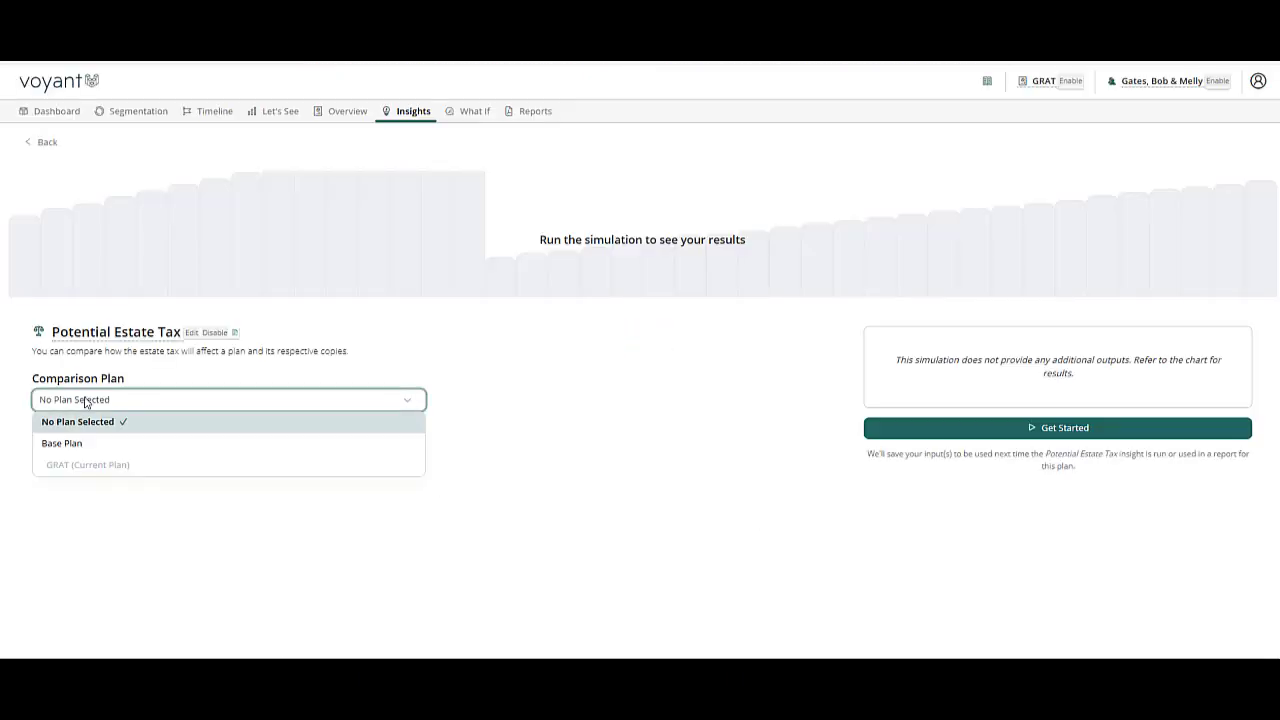
click(74, 443)
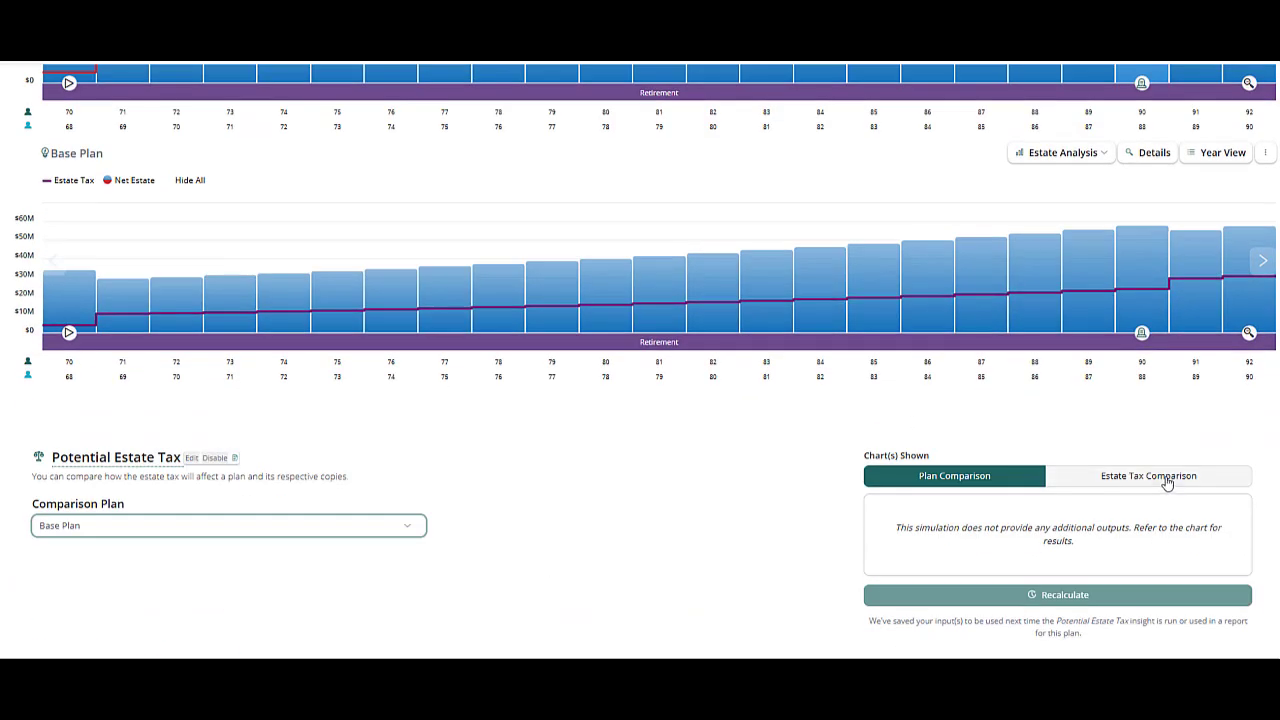
Show the Estate Tax Comparison chart and lock the data readout on 2045 to compare both plans' estate tax
click(1167, 478)
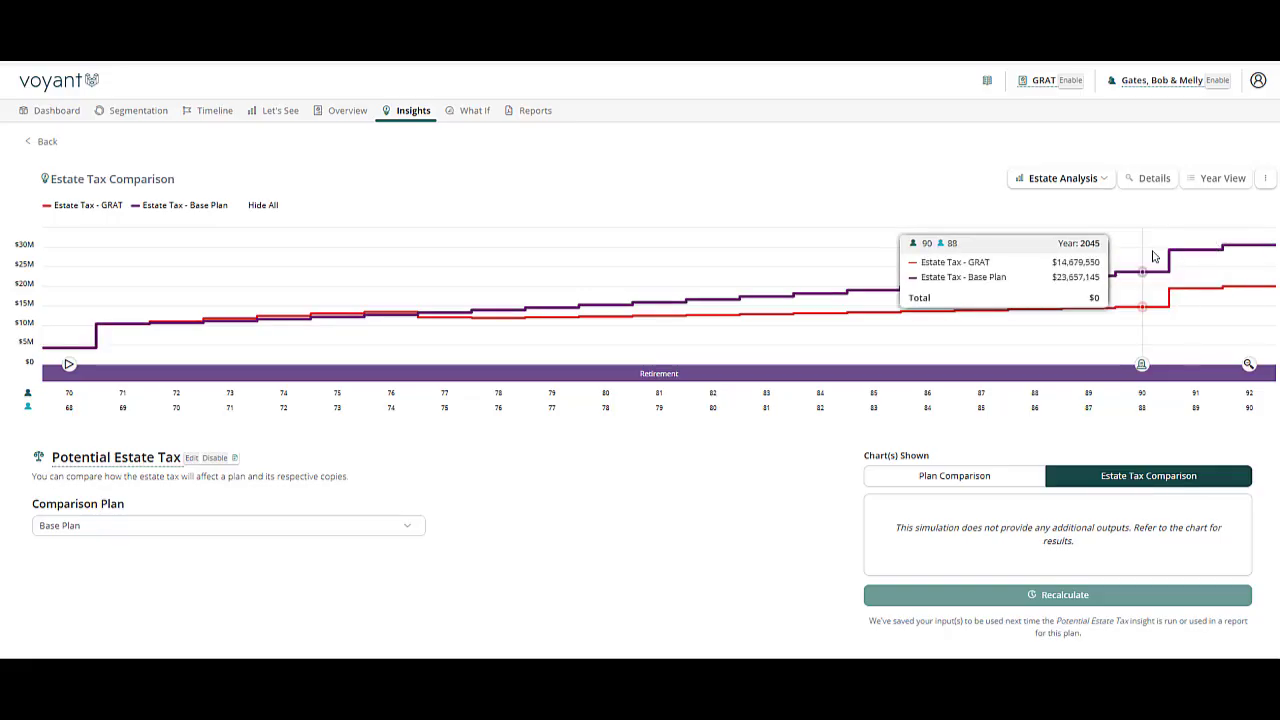
click(1154, 257)
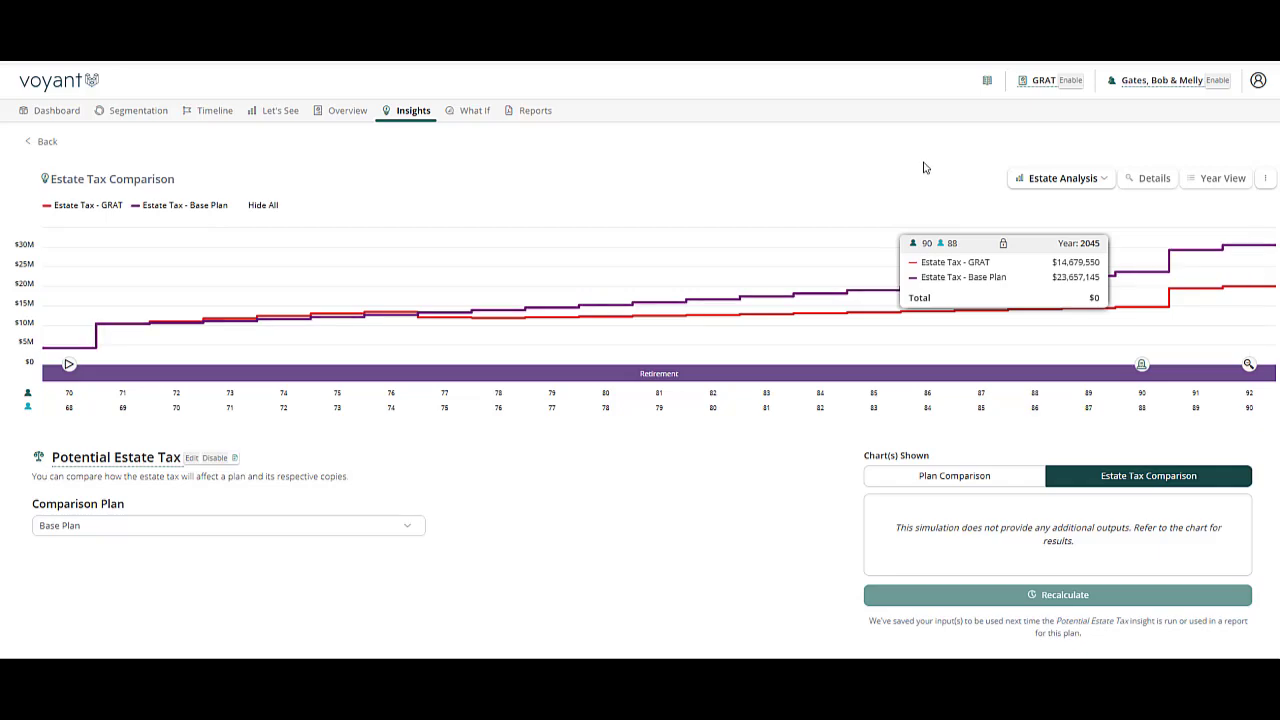
Open the support request form for sharing access to this client and activate its message field
click(1162, 83)
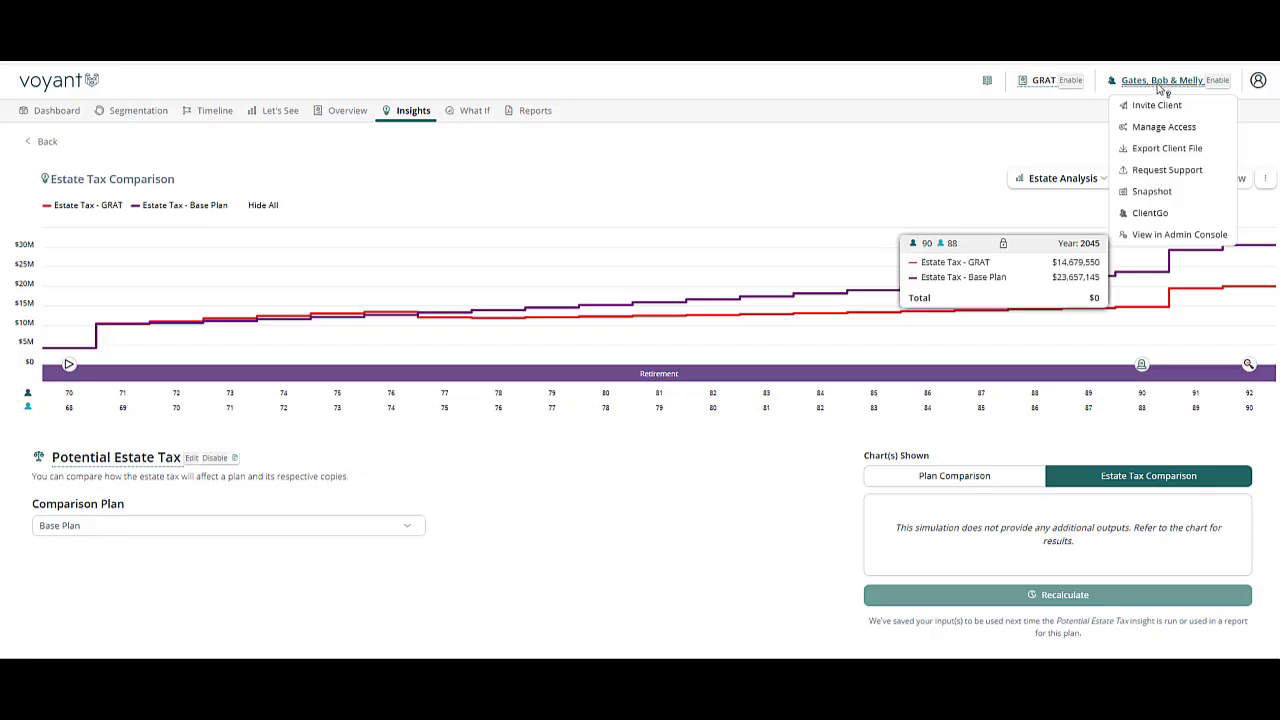
click(1160, 170)
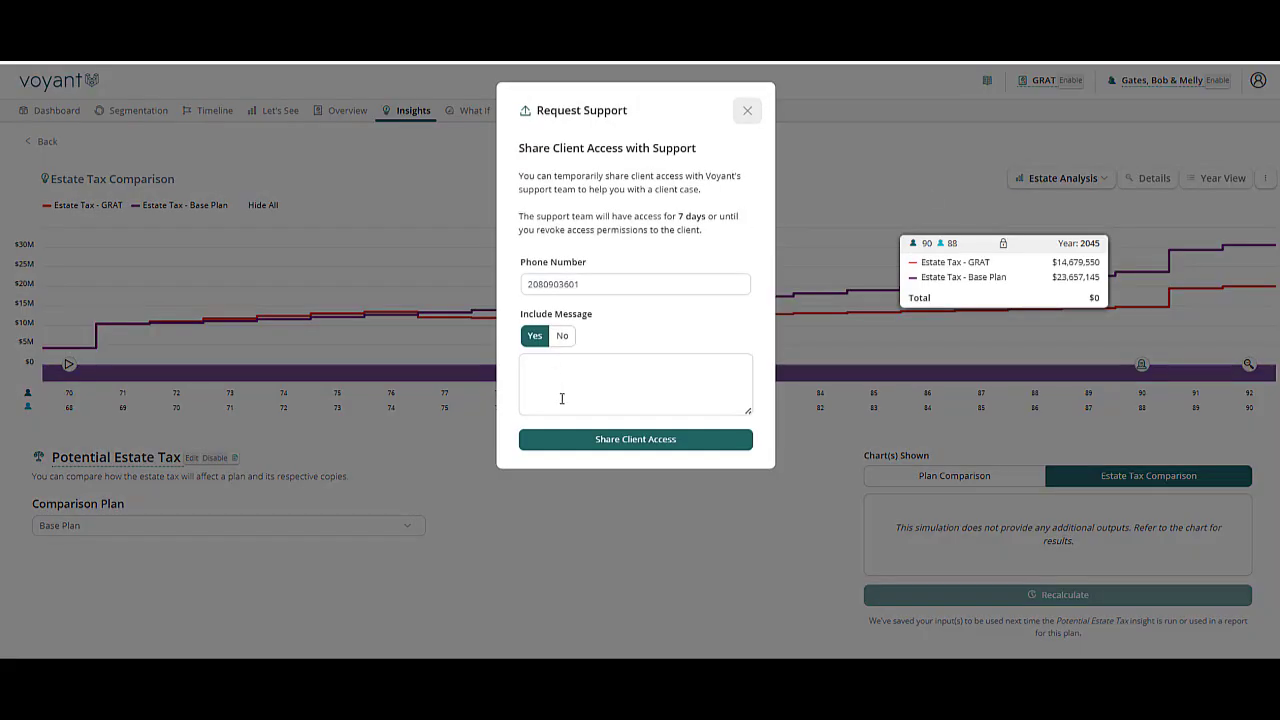
click(580, 396)
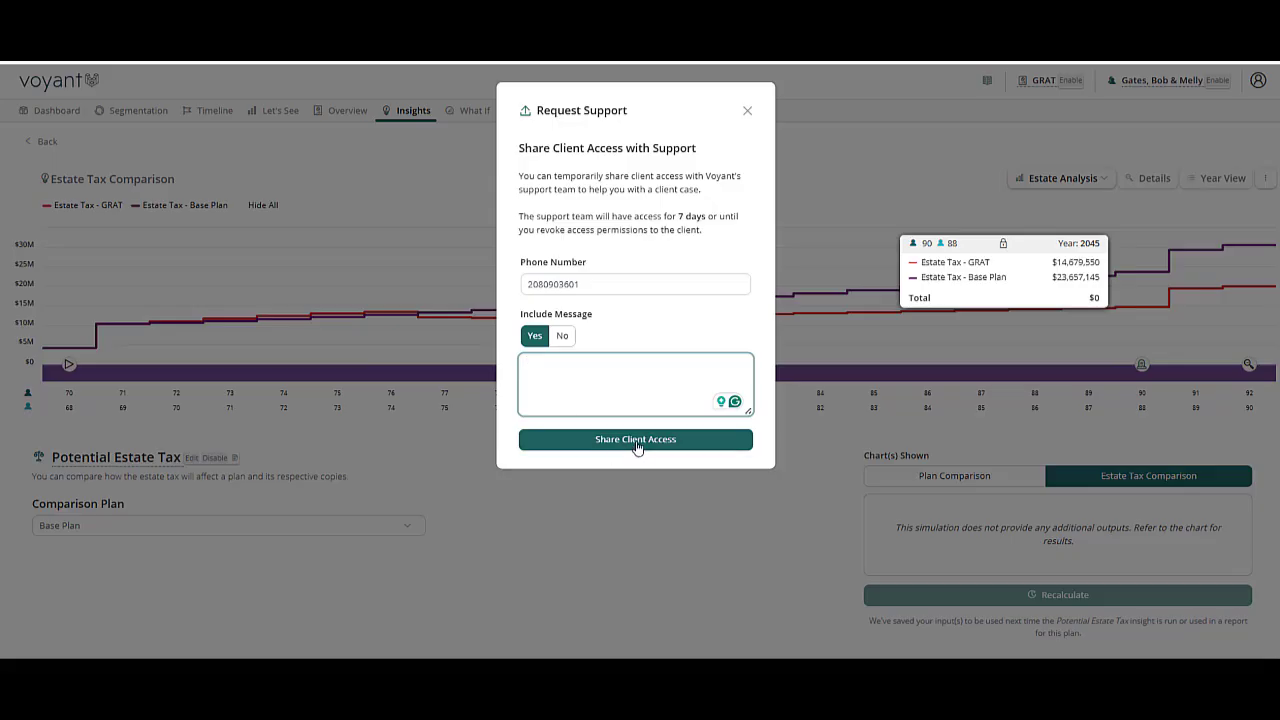